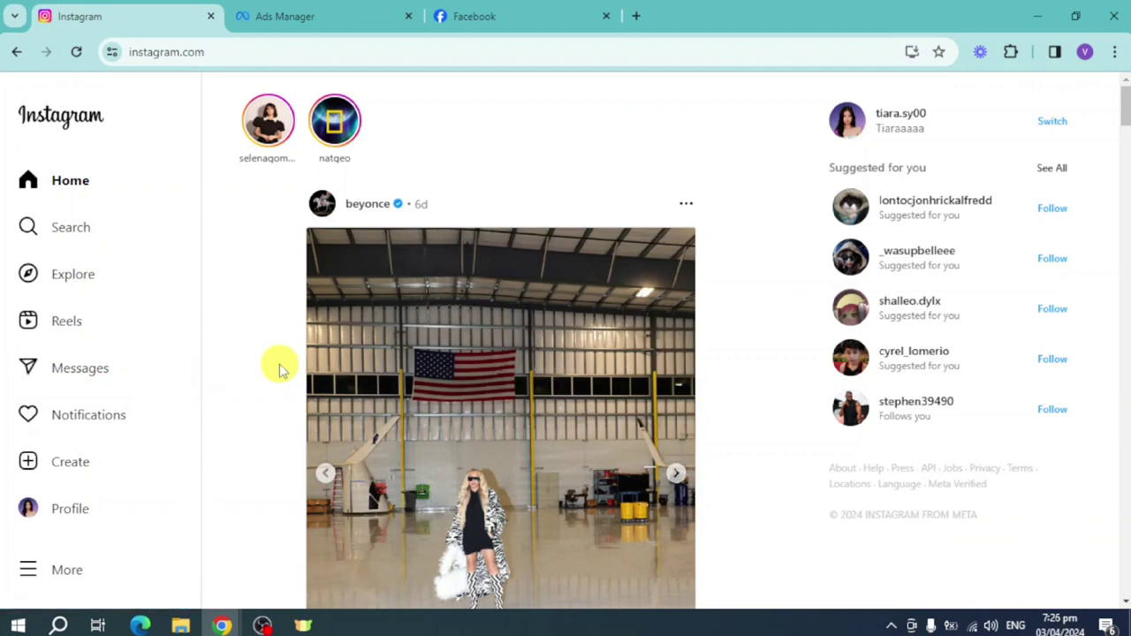
# - Open the Instagram account settings and view the Business tools and controls page
pyautogui.scroll(-4, 159, 451)
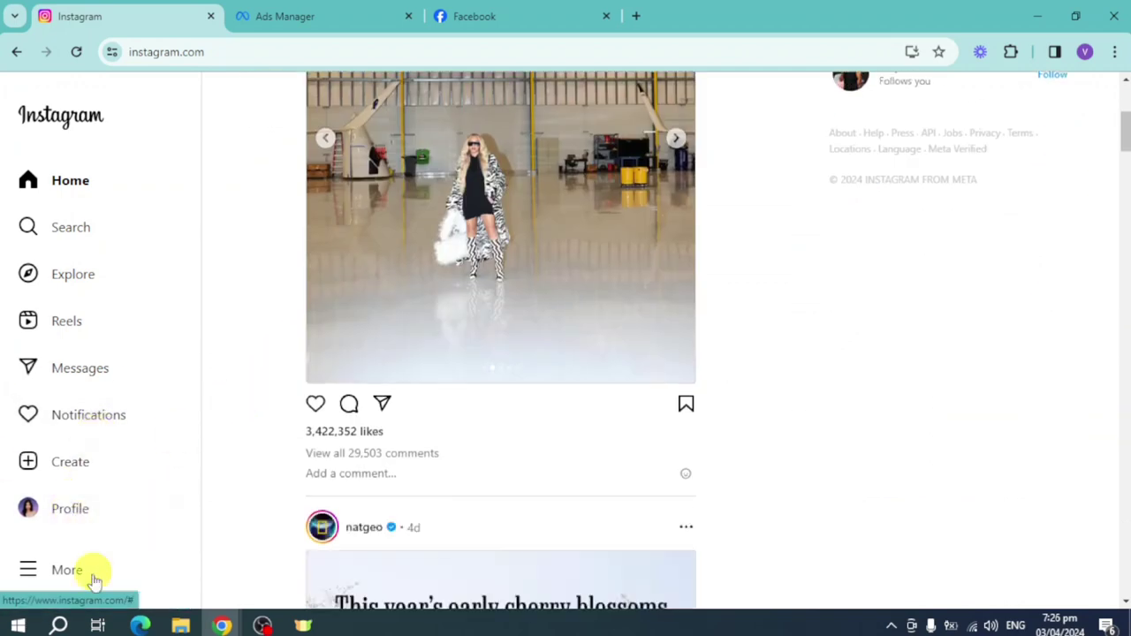
pyautogui.scroll(4, 80, 565)
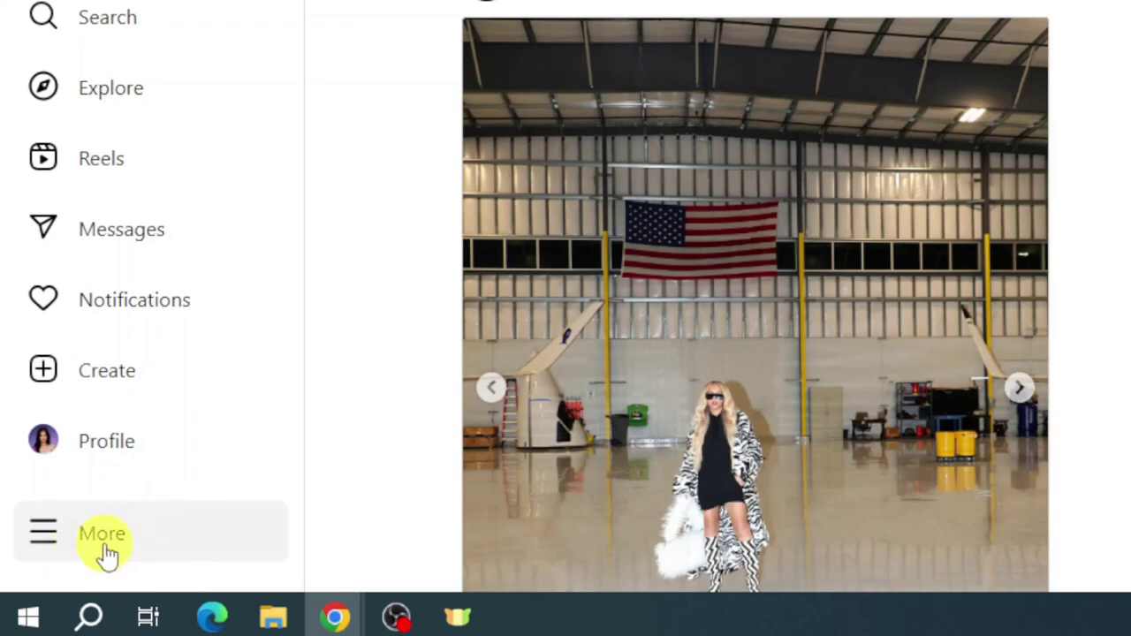
pyautogui.click(104, 534)
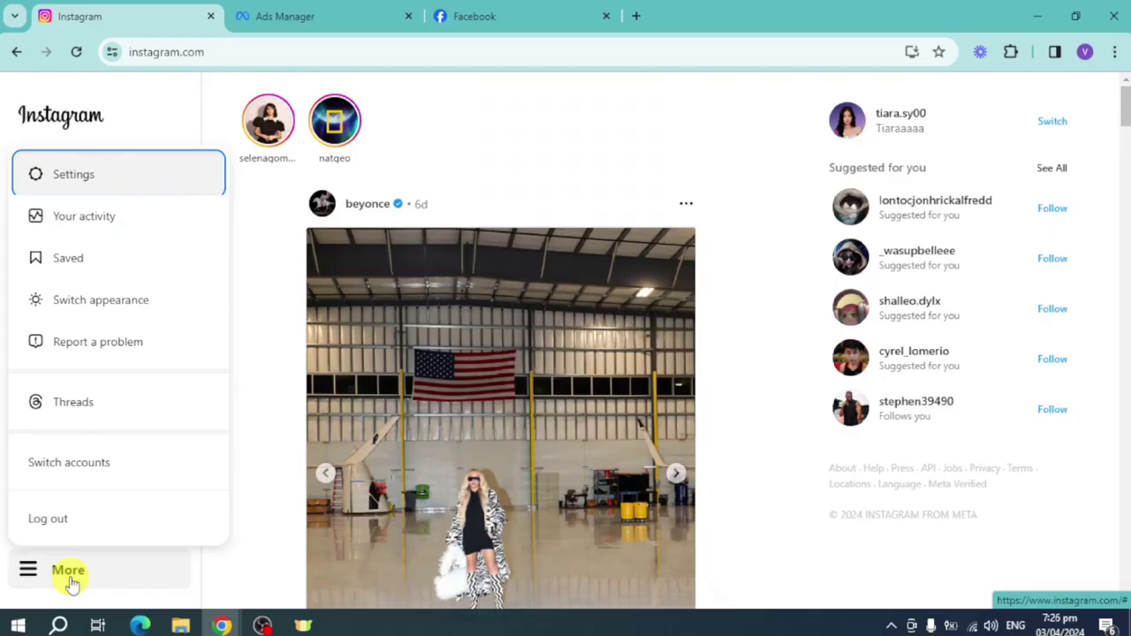
pyautogui.click(107, 176)
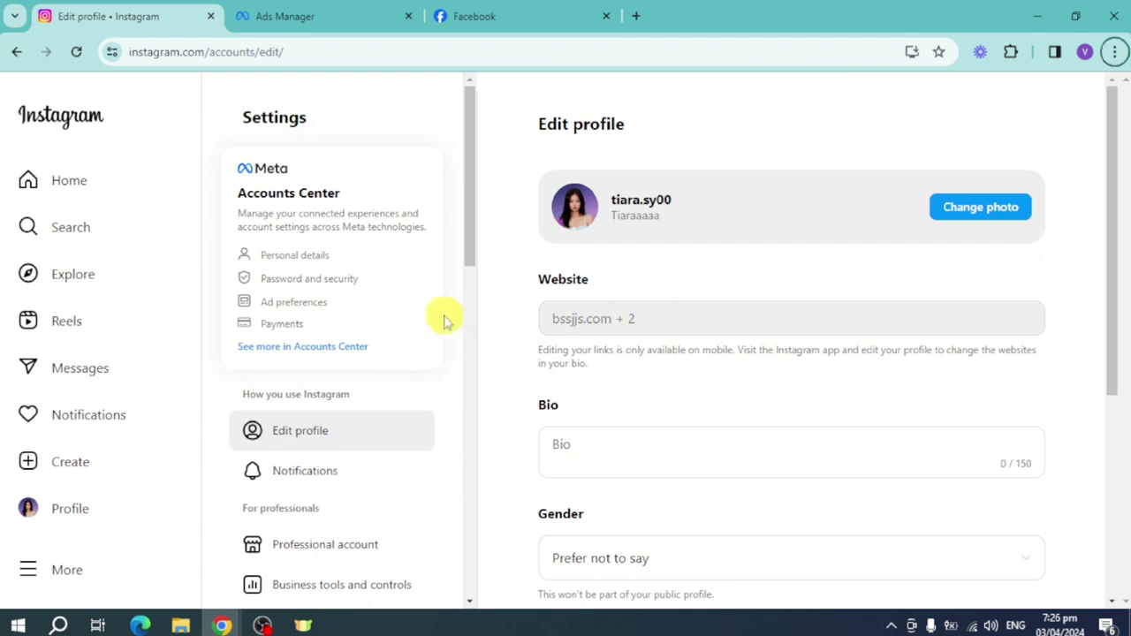
pyautogui.scroll(-8, 399, 379)
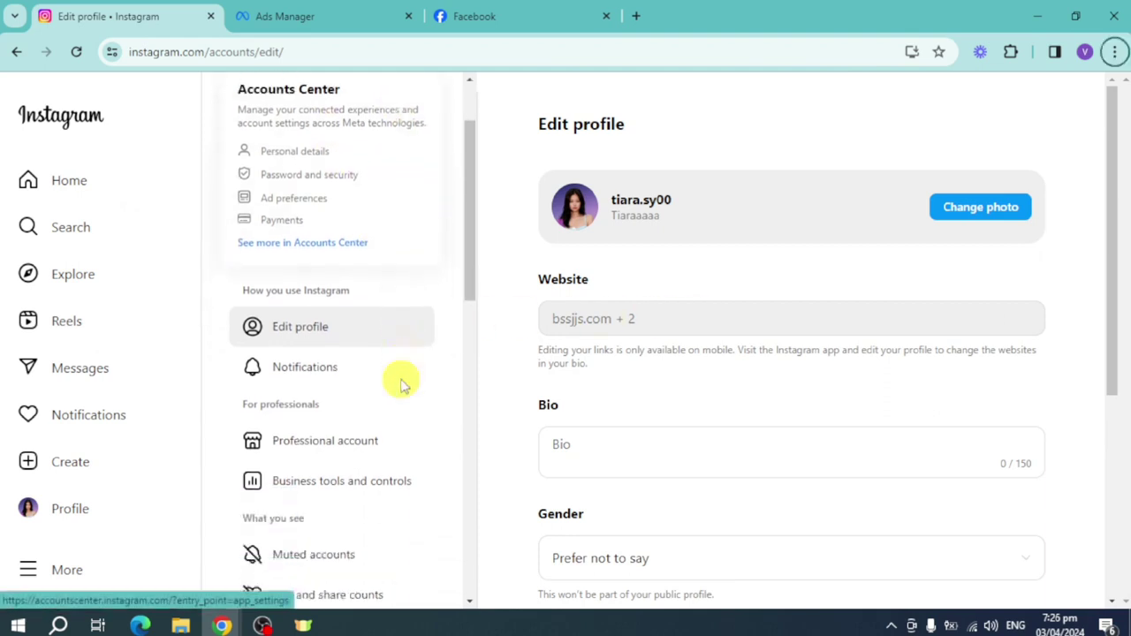
pyautogui.scroll(5, 391, 393)
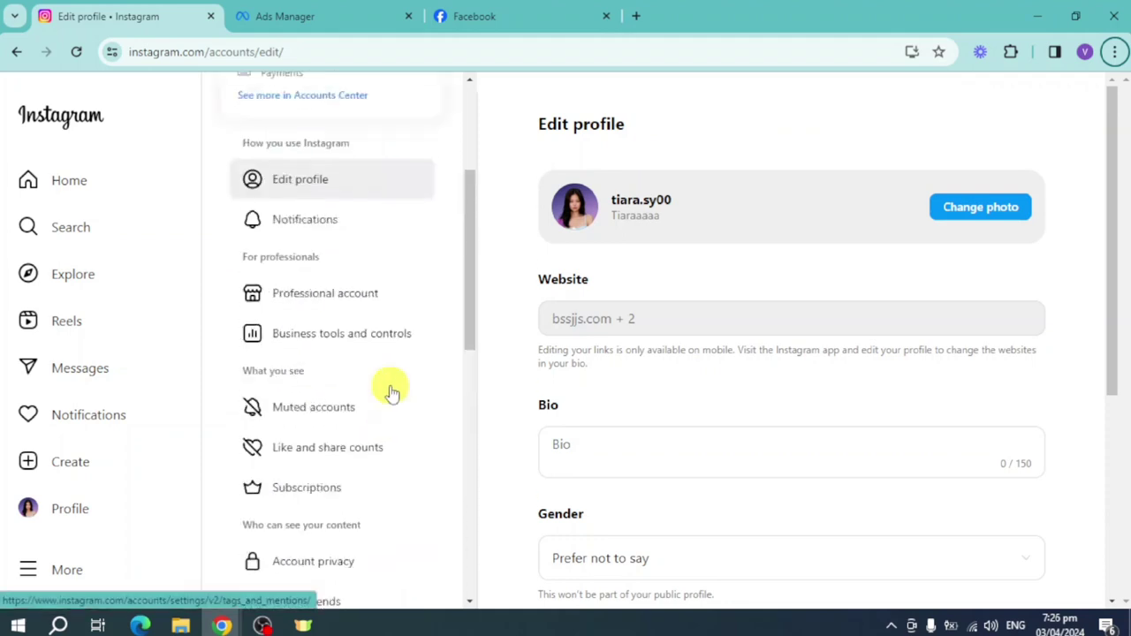
pyautogui.click(358, 336)
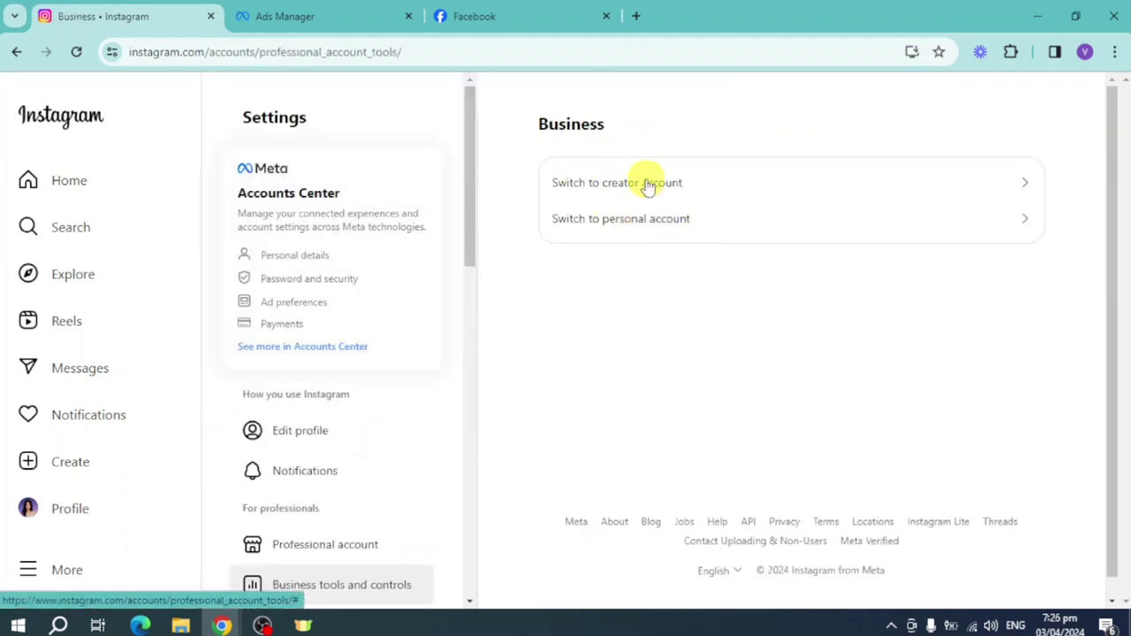
# - Open the Professional account settings and review the category, public business information and contact options
pyautogui.scroll(-3, 371, 442)
pyautogui.click(363, 299)
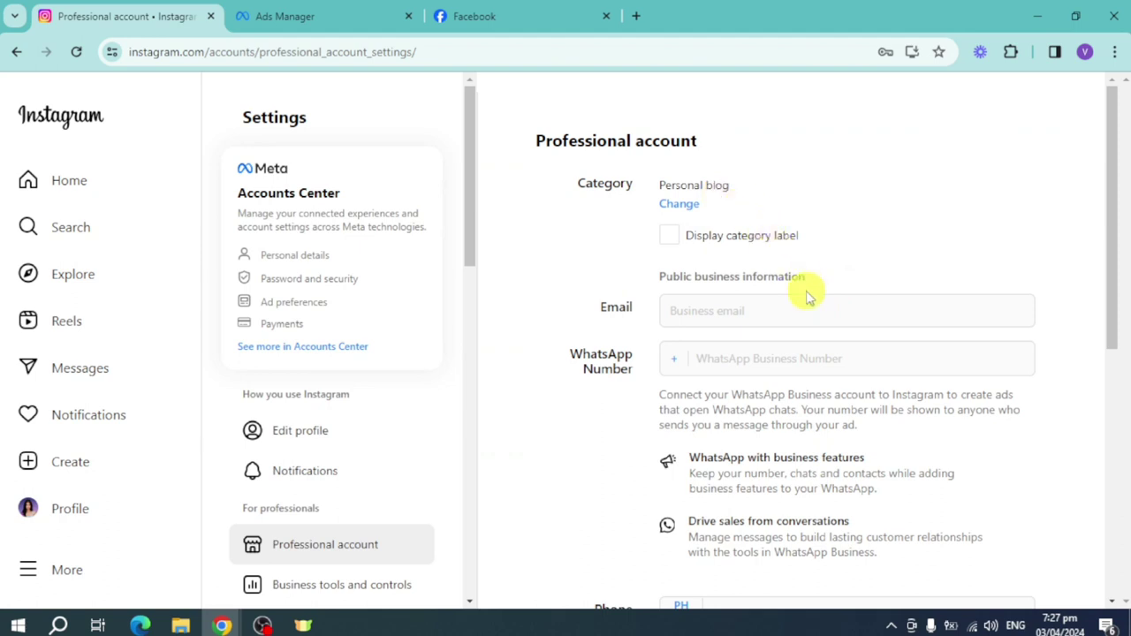
pyautogui.scroll(-2, 800, 291)
pyautogui.scroll(-4, 822, 380)
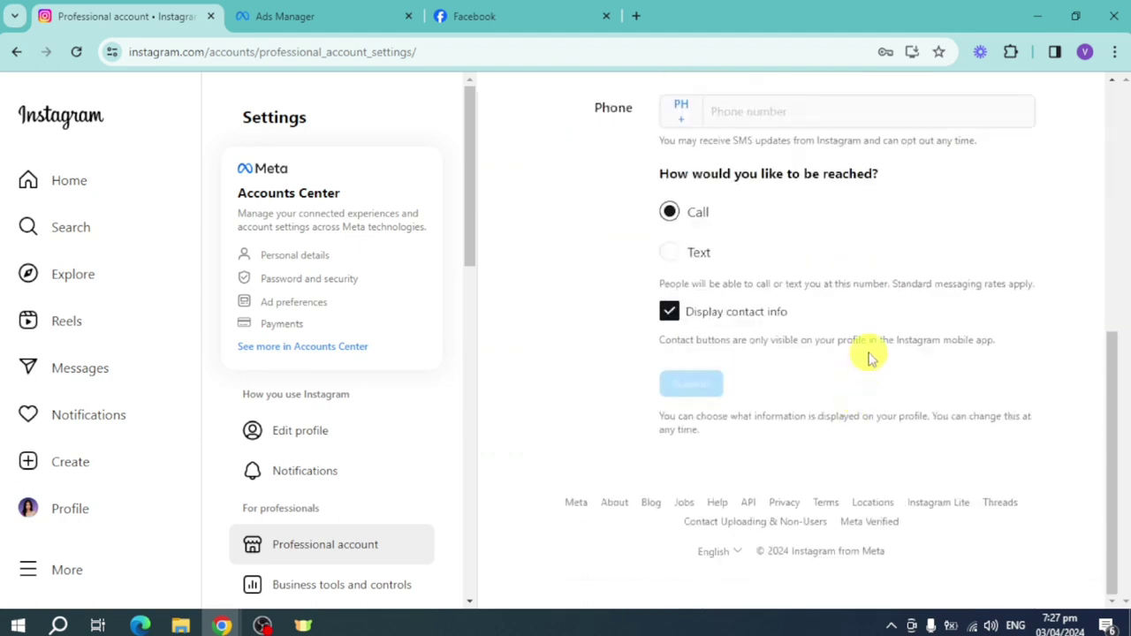
pyautogui.scroll(4, 867, 341)
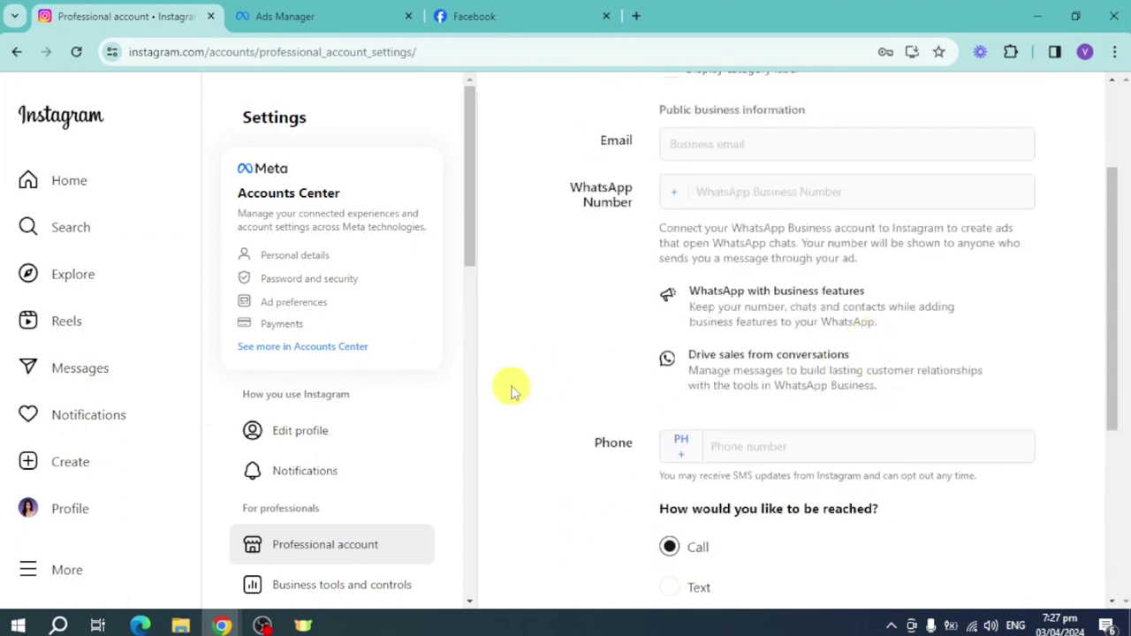
# - Switch to Ads Manager and set the ad account's audience controls to exclude people in the United States, confirming the change
pyautogui.click(360, 18)
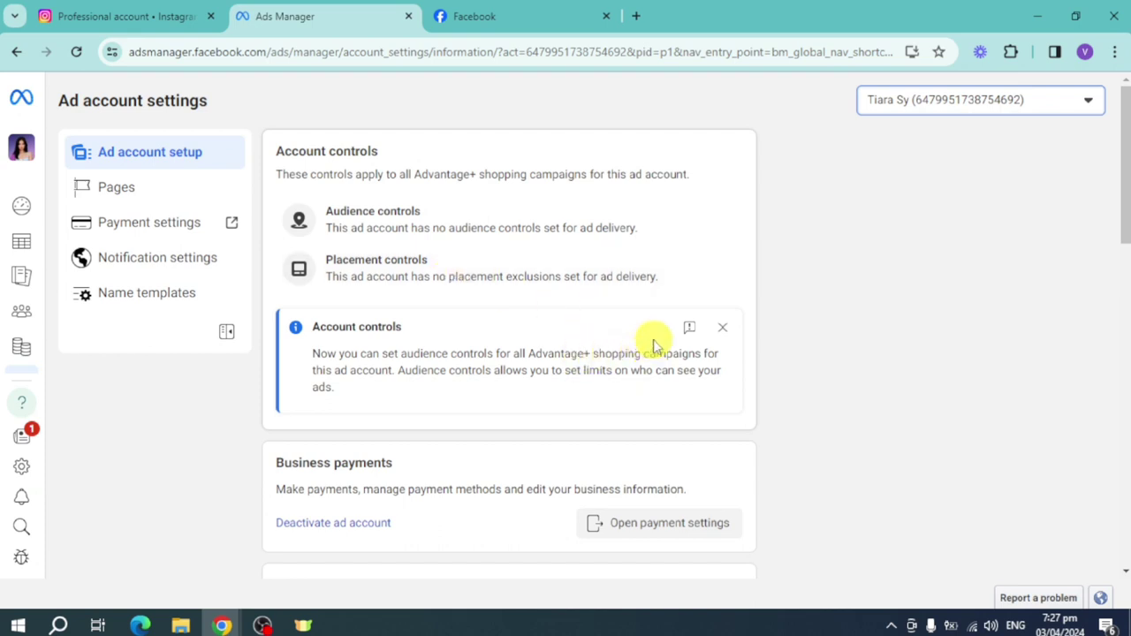
pyautogui.click(465, 225)
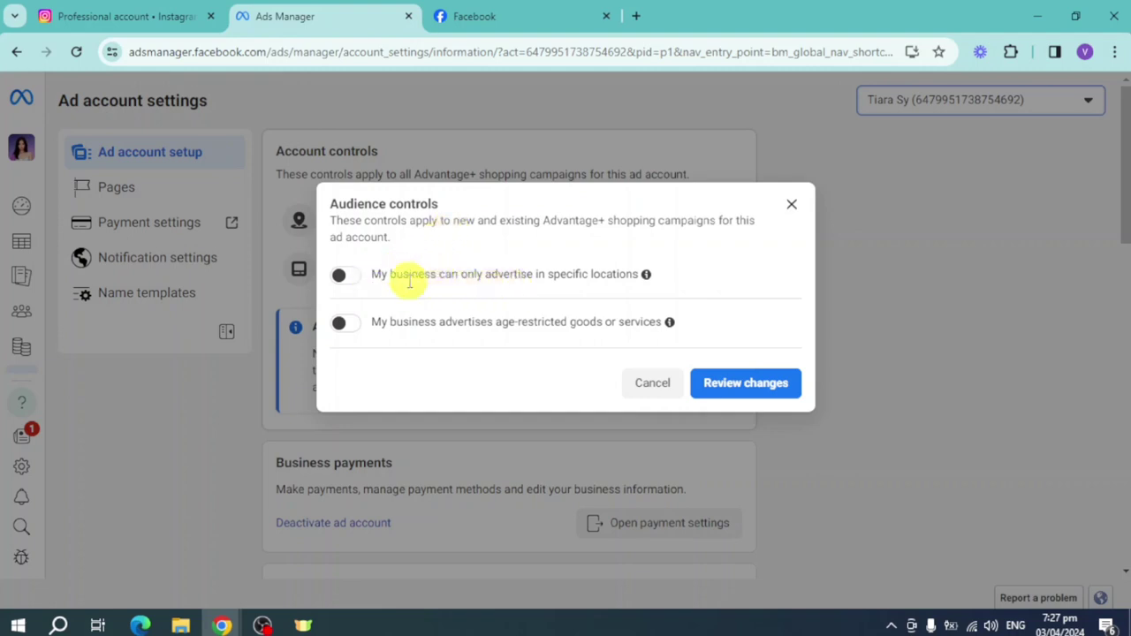
pyautogui.click(352, 285)
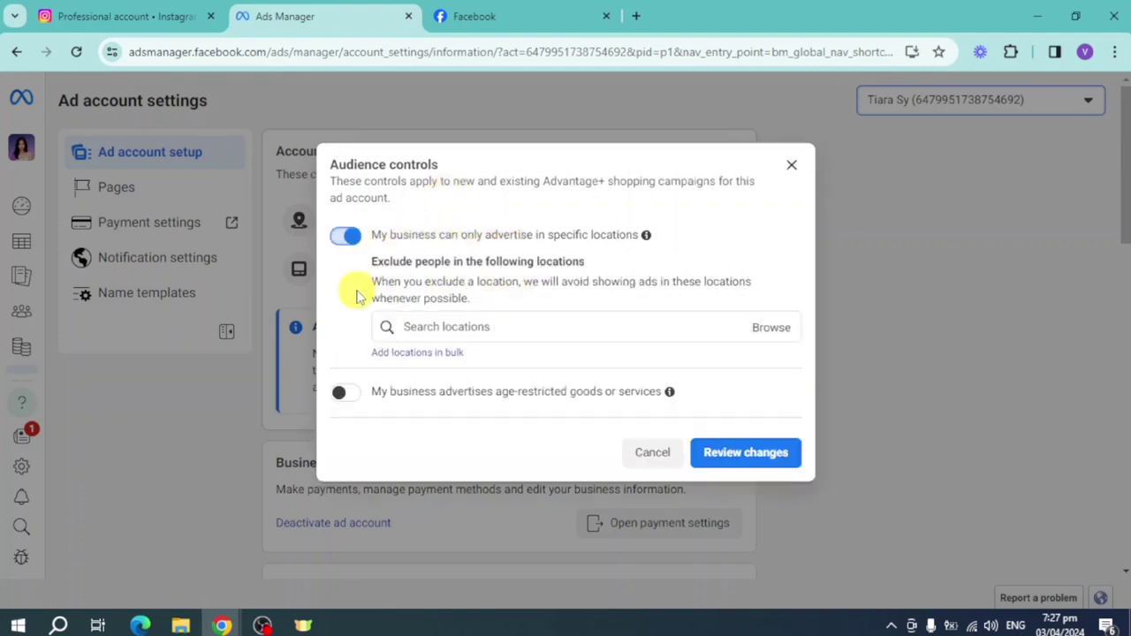
pyautogui.click(631, 326)
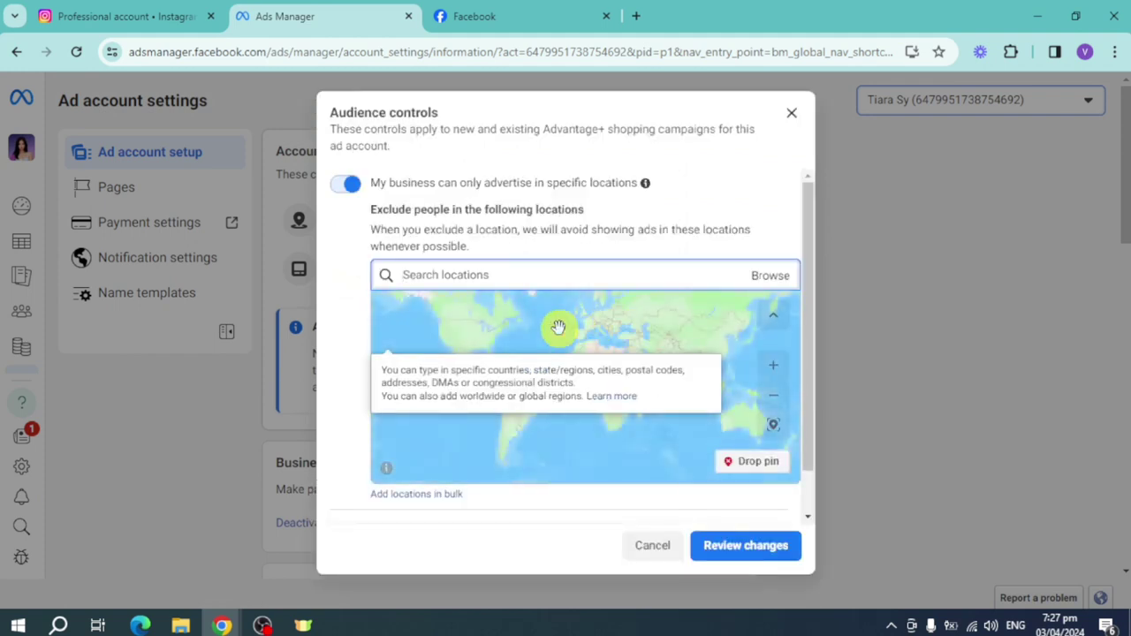
pyautogui.write('united states')
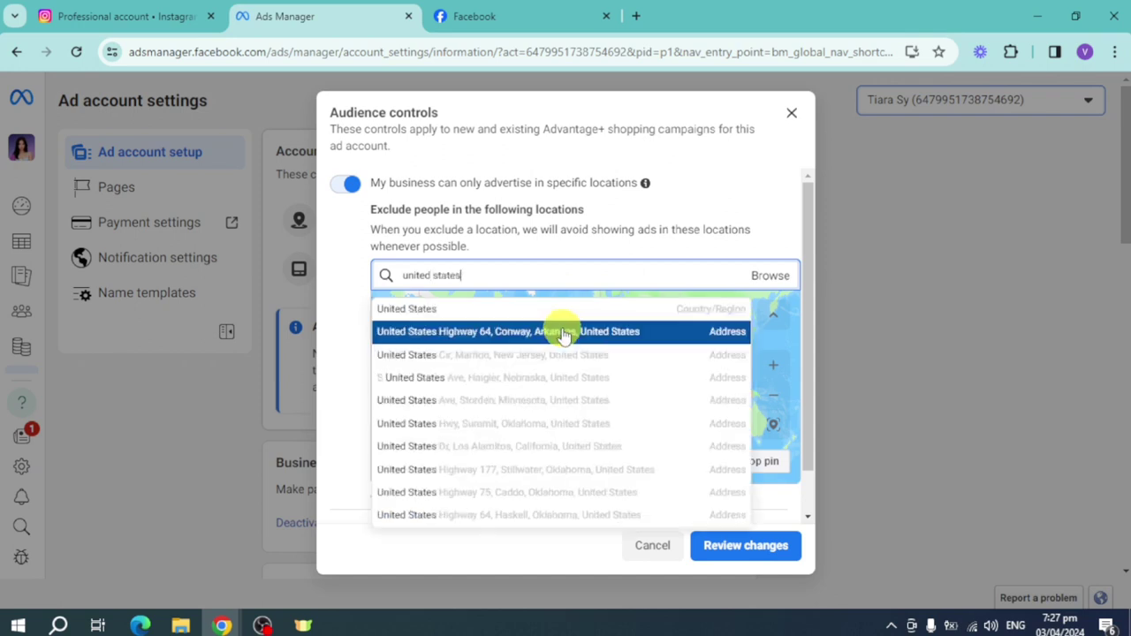
pyautogui.click(449, 308)
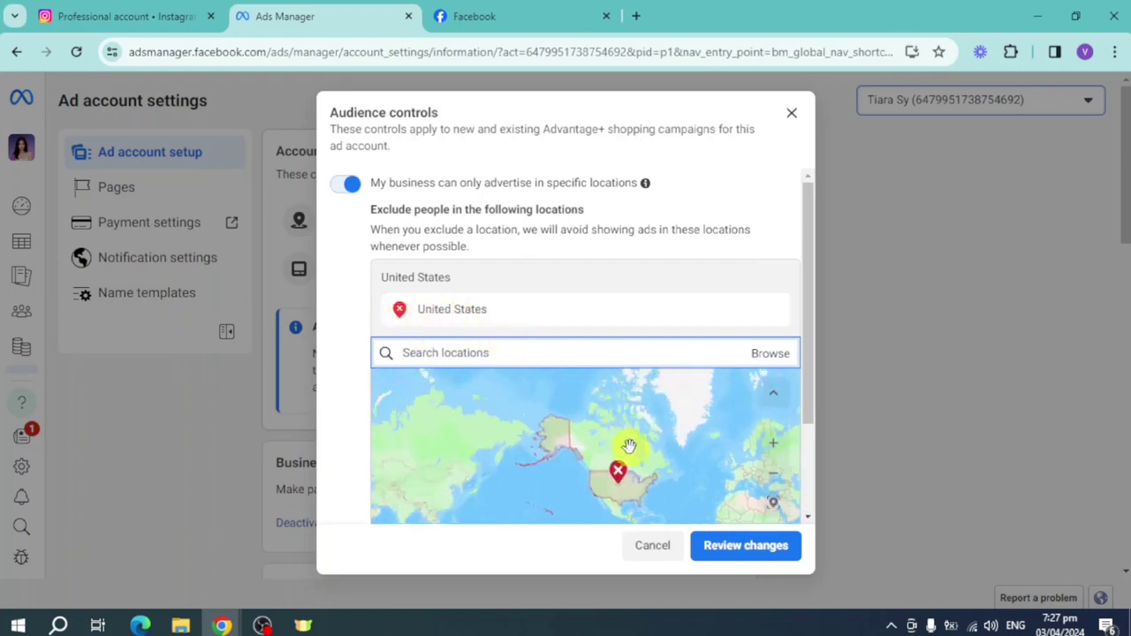
pyautogui.click(720, 550)
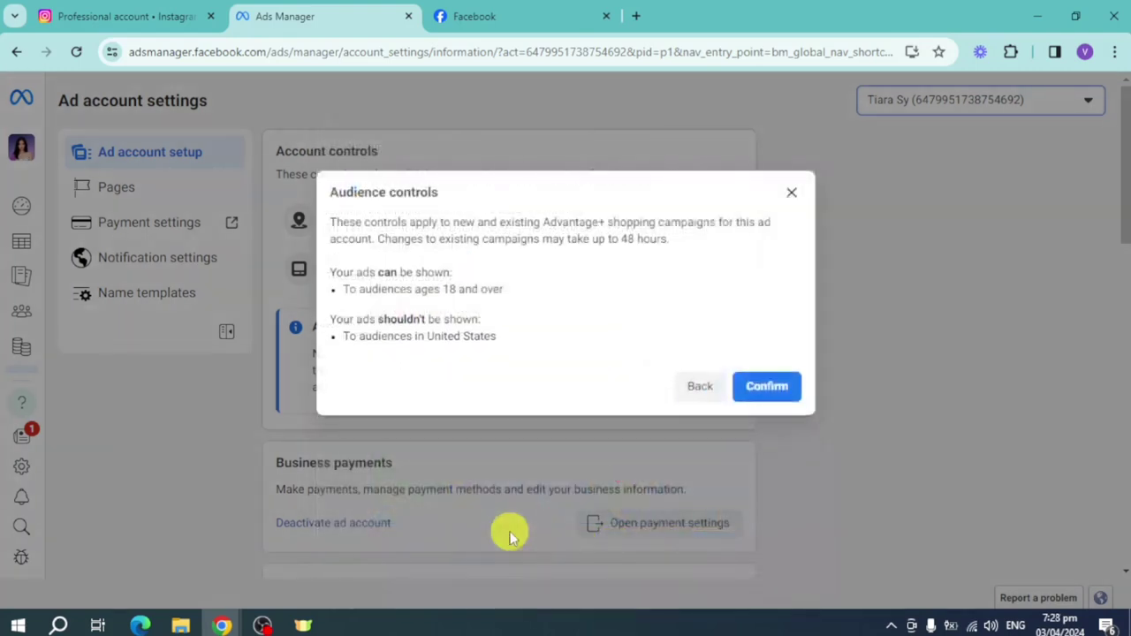
pyautogui.click(768, 396)
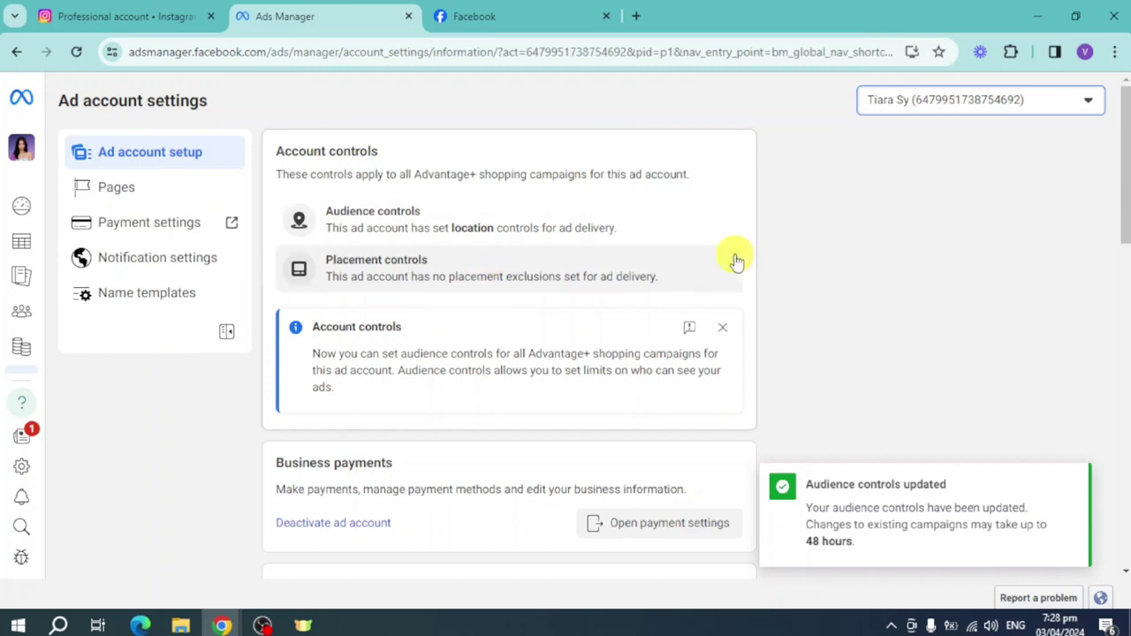
# - Check the ad account's placement controls and the note on specific placements, leaving the option off
pyautogui.click(405, 279)
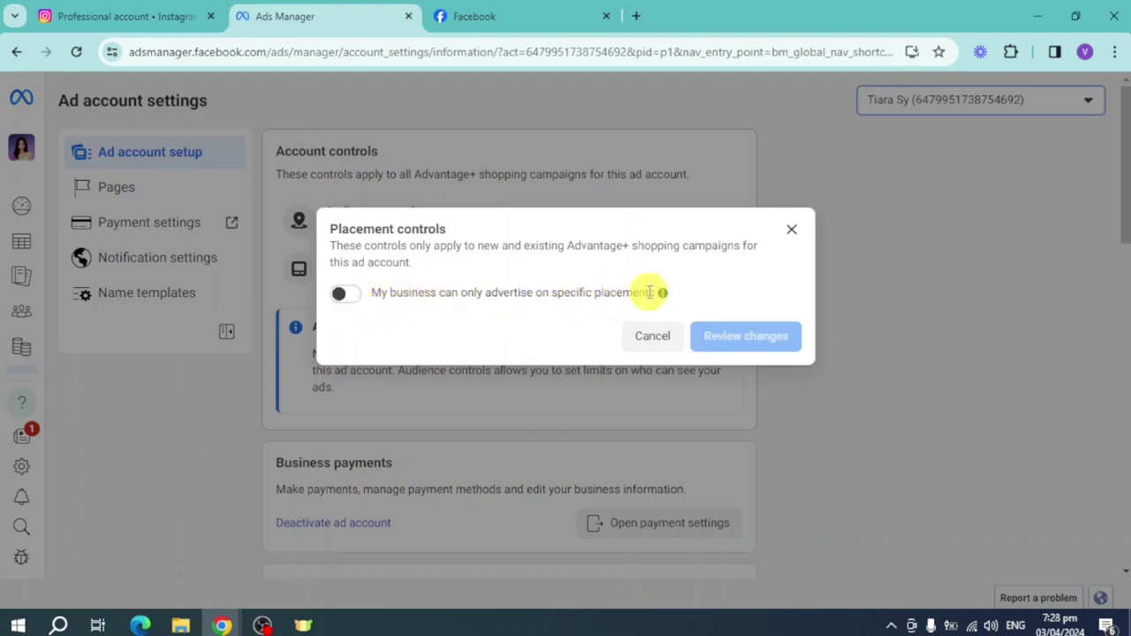
pyautogui.moveTo(662, 296)
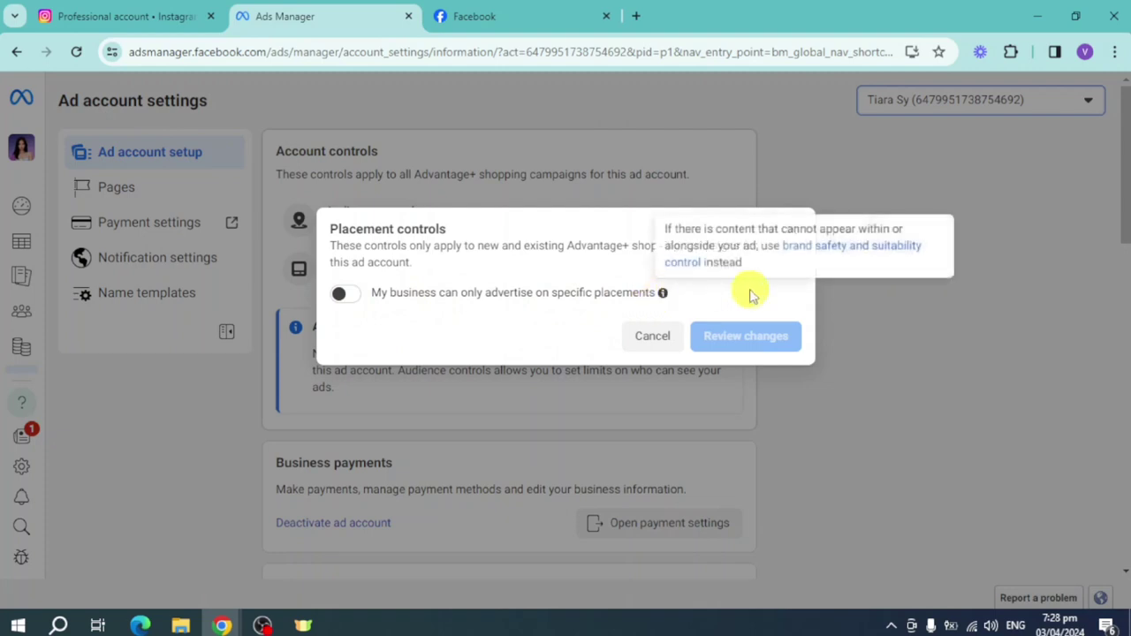
pyautogui.click(798, 232)
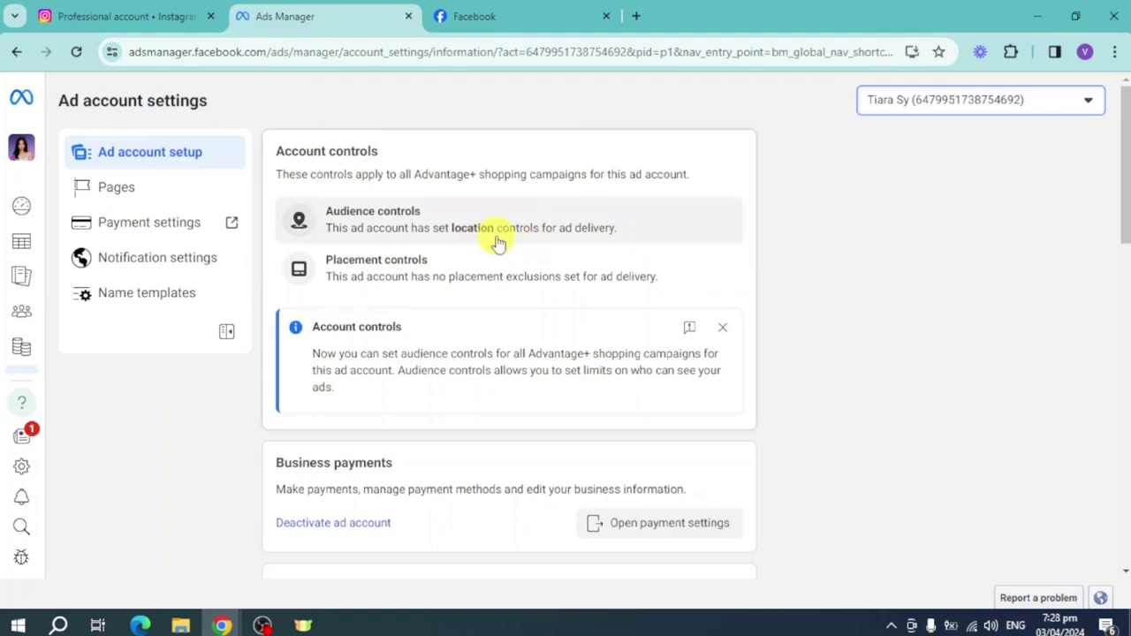
# - Open the payment settings from the ad account's business payments section
pyautogui.scroll(-2, 530, 283)
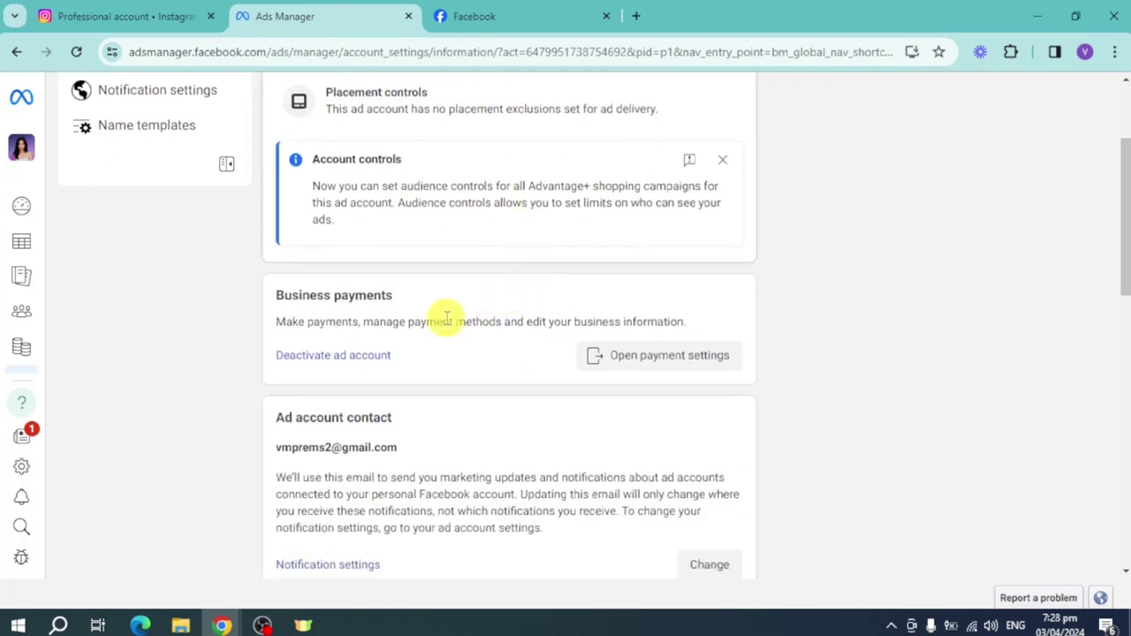
pyautogui.scroll(2, 442, 318)
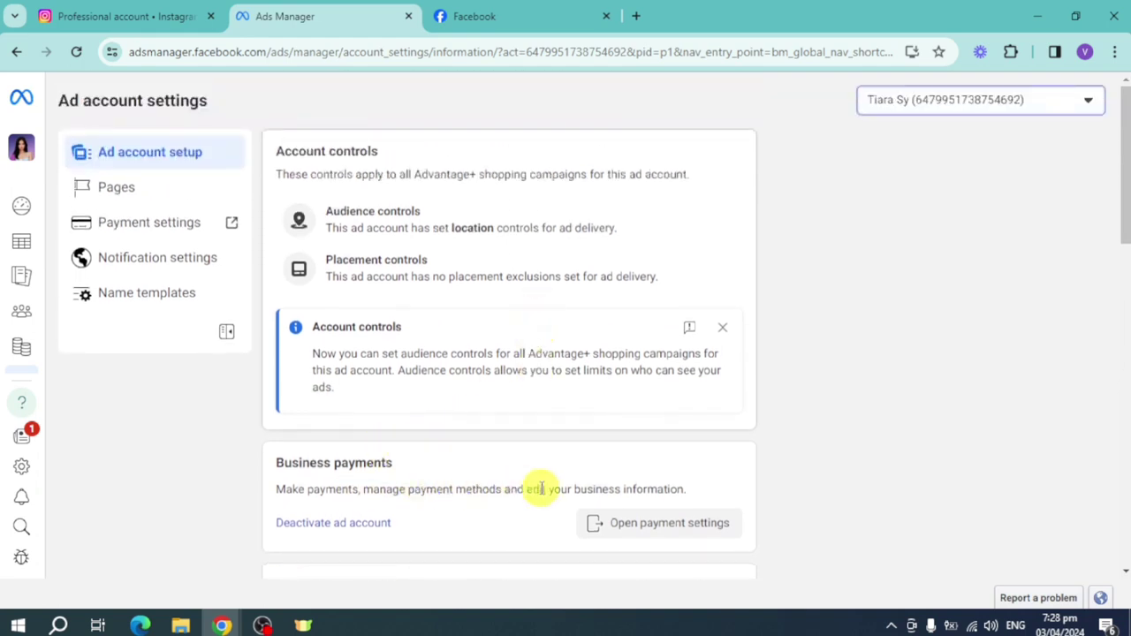
pyautogui.click(679, 532)
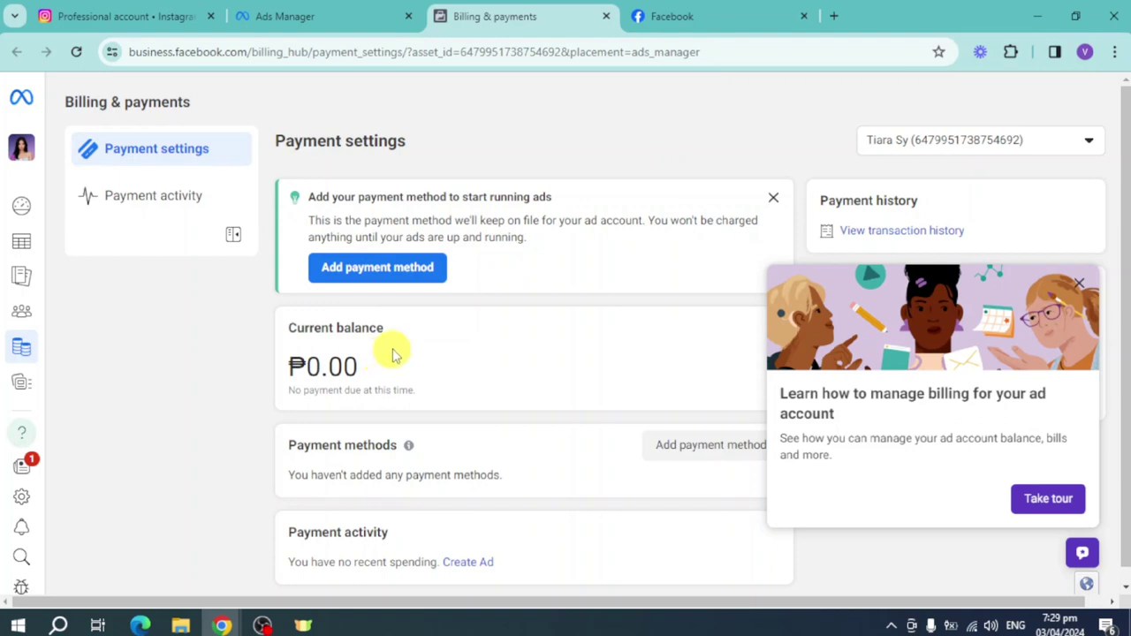
# - Review the business location, currency and payment method options for adding payment information, and close the form without saving a method
pyautogui.click(404, 275)
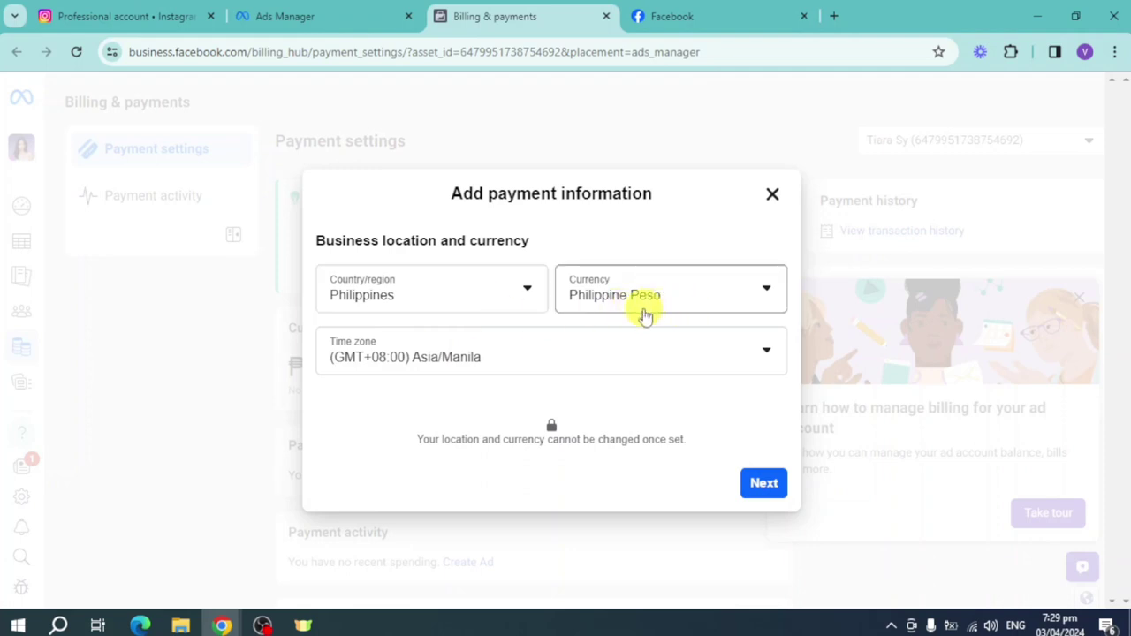
pyautogui.click(766, 485)
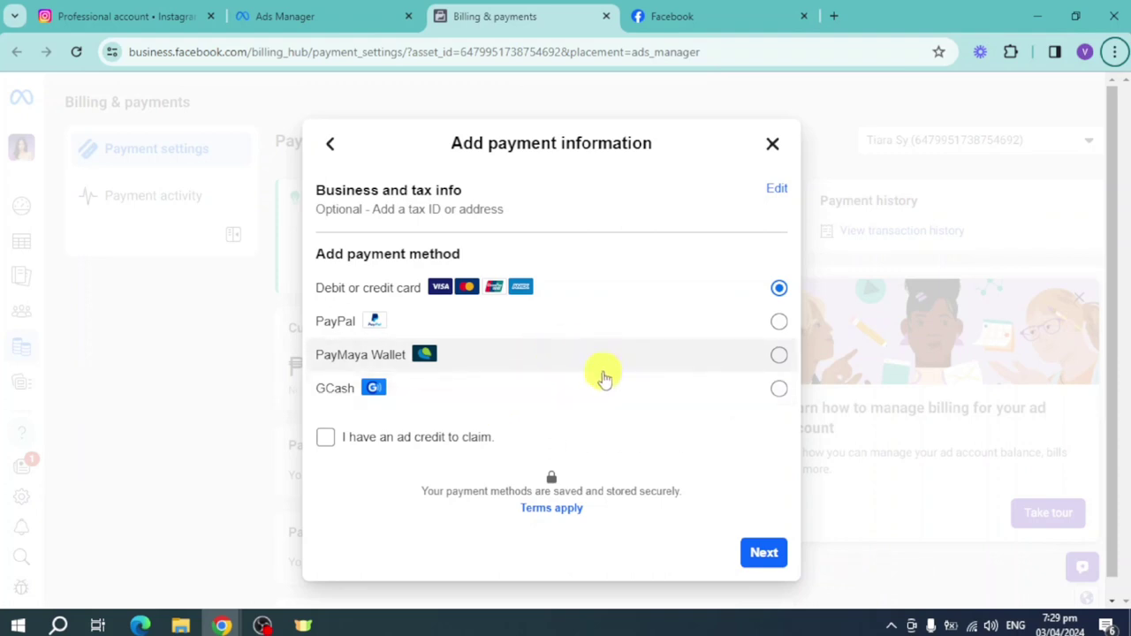
pyautogui.click(773, 144)
pyautogui.scroll(-3, 628, 371)
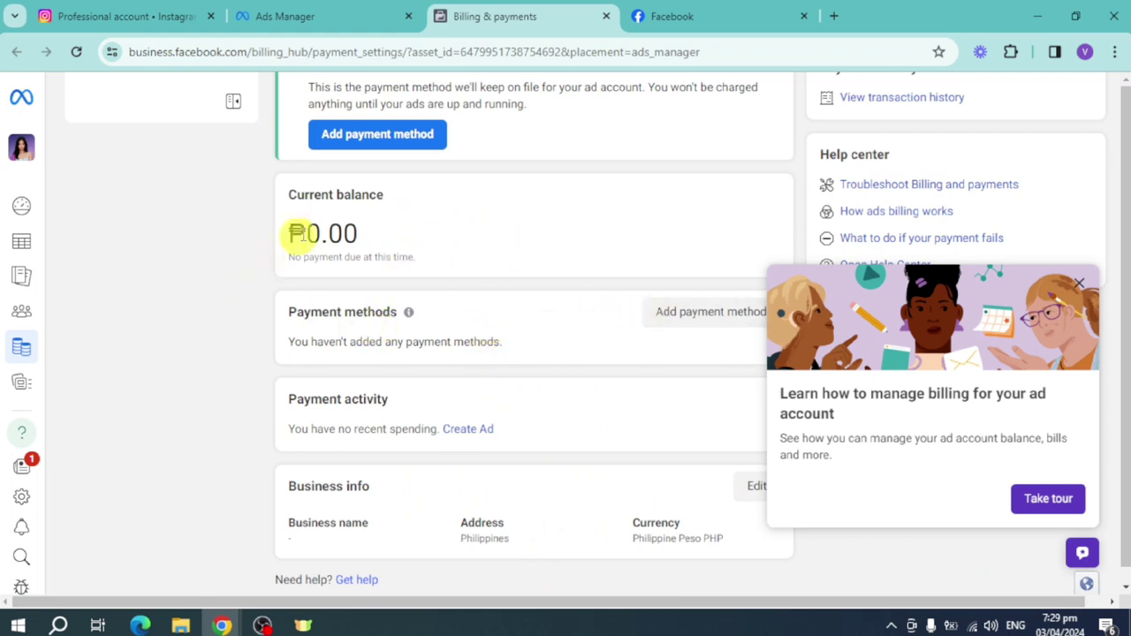
# - Return to Ads Manager, open the Campaigns page and dismiss the tip about the Actions column
pyautogui.click(343, 16)
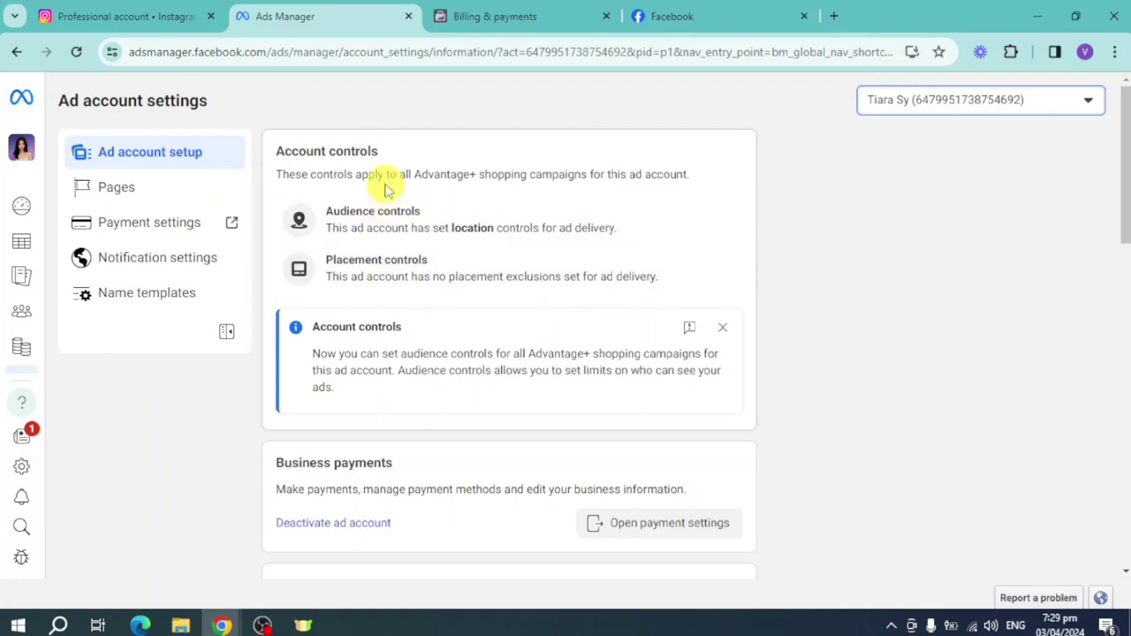
pyautogui.moveTo(21, 201)
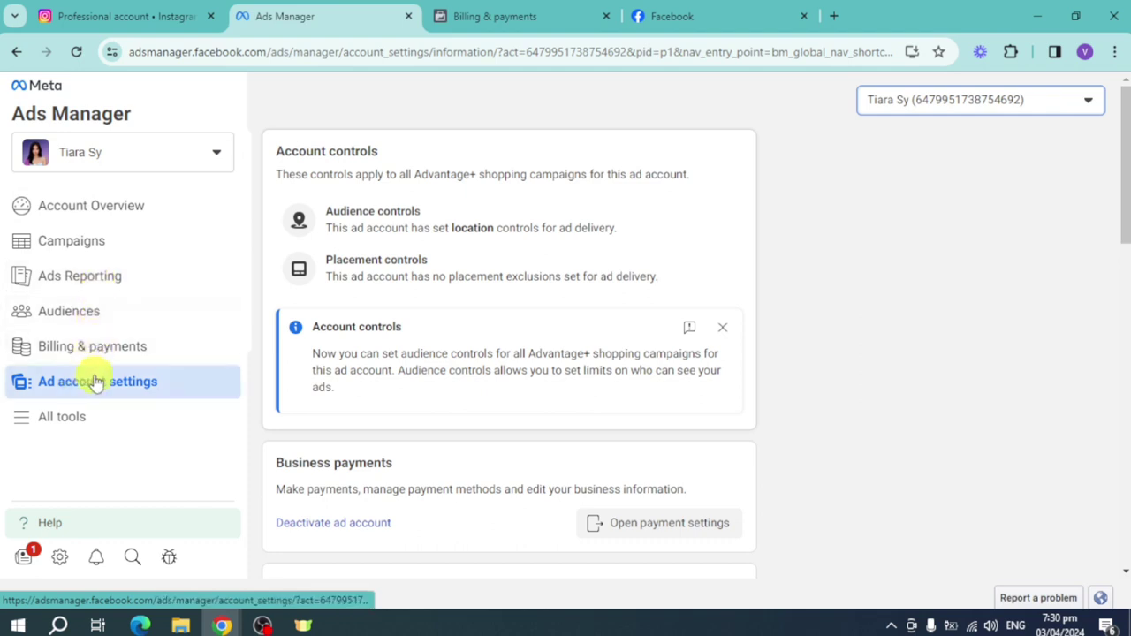
pyautogui.click(149, 251)
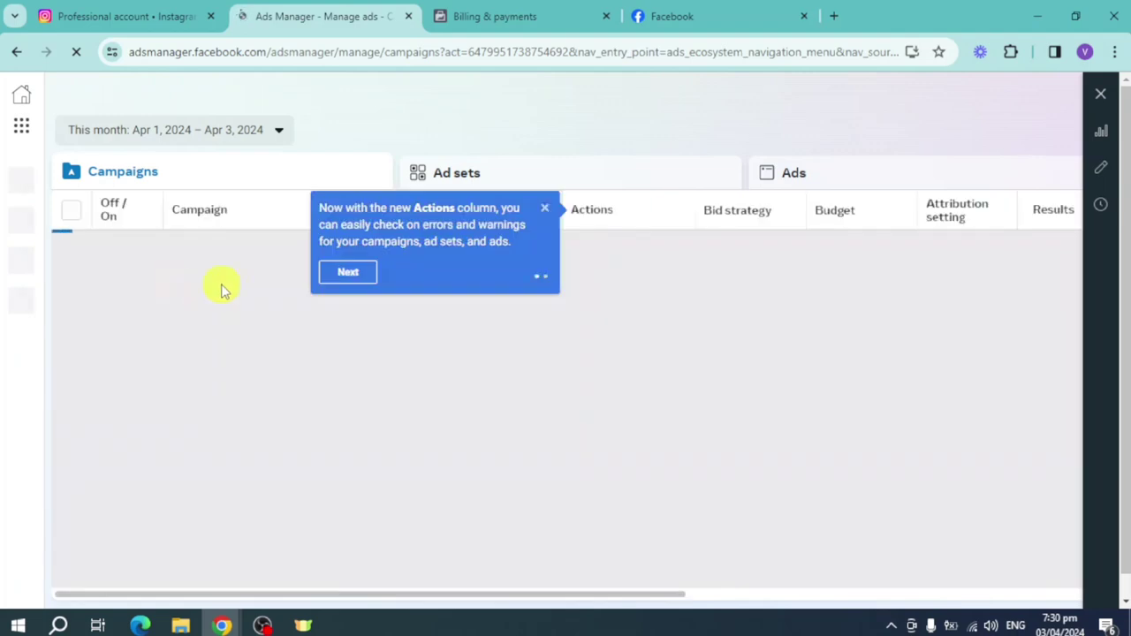
pyautogui.click(541, 252)
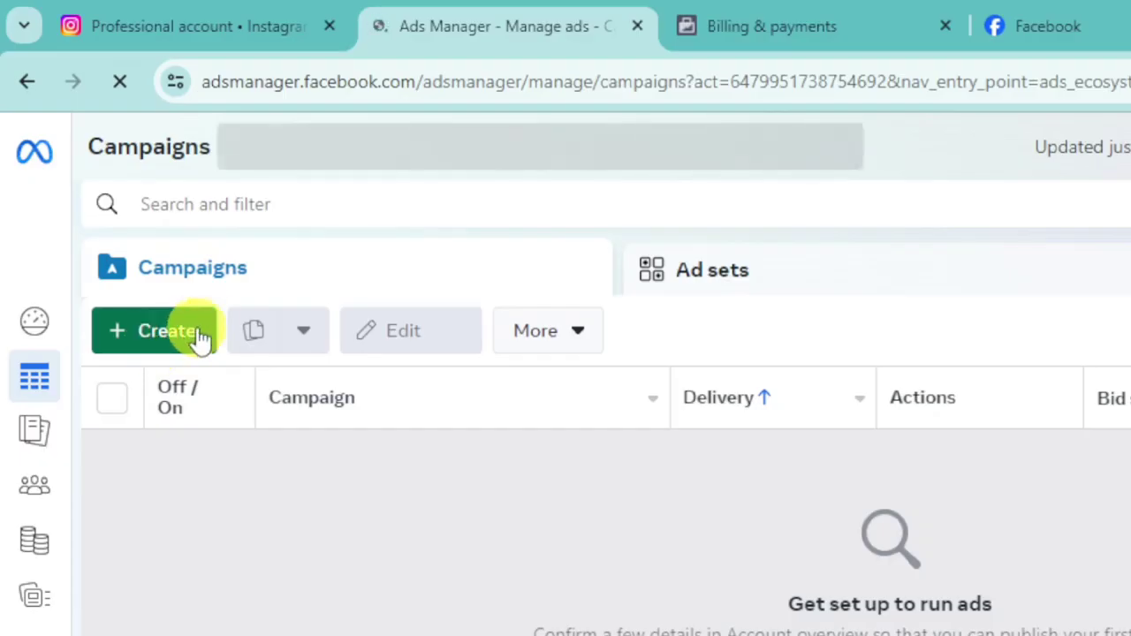
# - Start a new campaign and look through the buying type options and the campaign objectives, keeping the Auction buying type
pyautogui.click(200, 335)
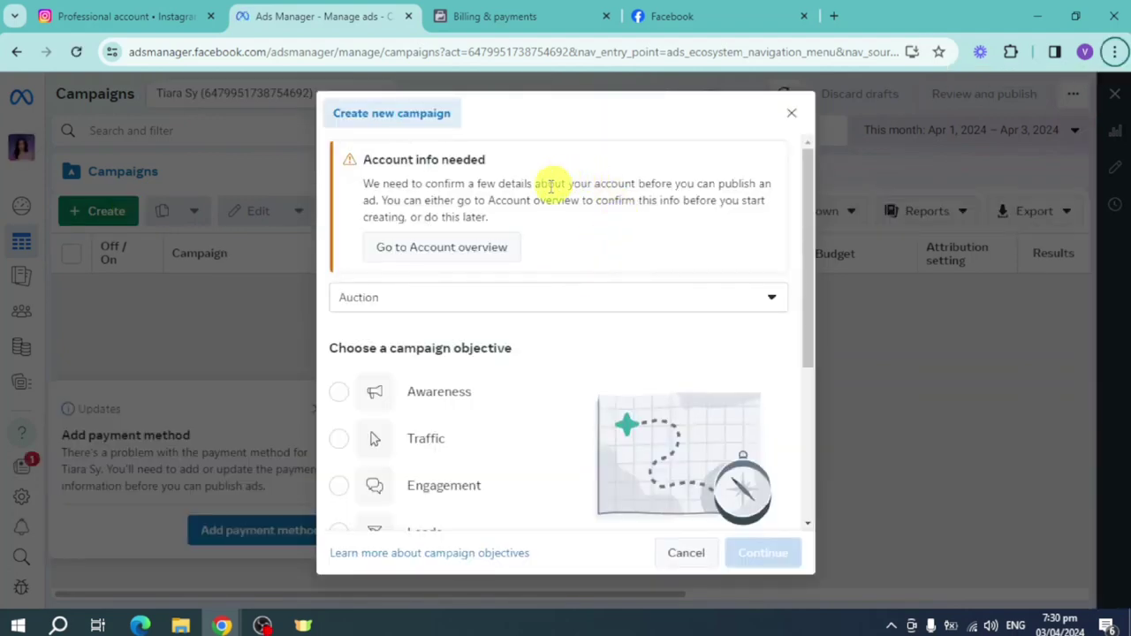
pyautogui.click(622, 300)
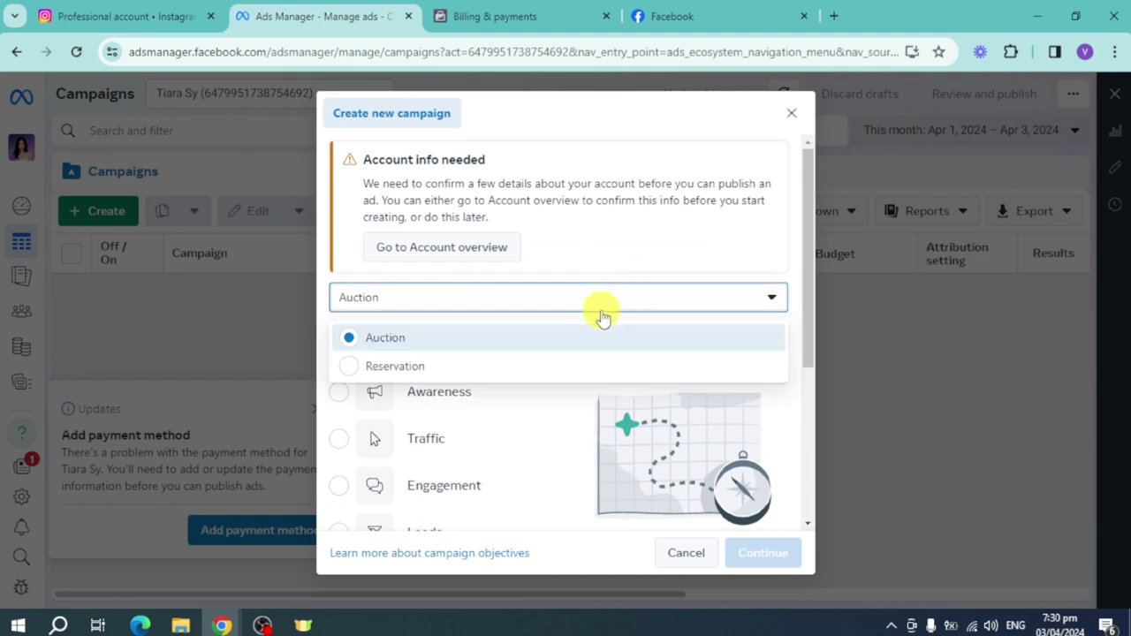
pyautogui.click(587, 305)
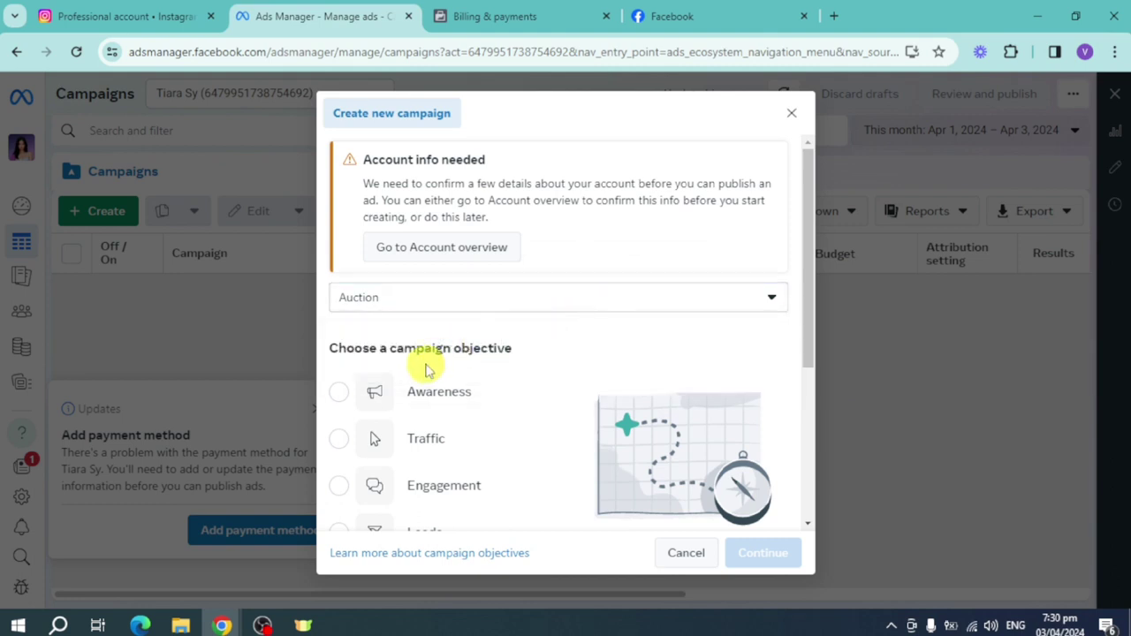
pyautogui.scroll(-1, 566, 327)
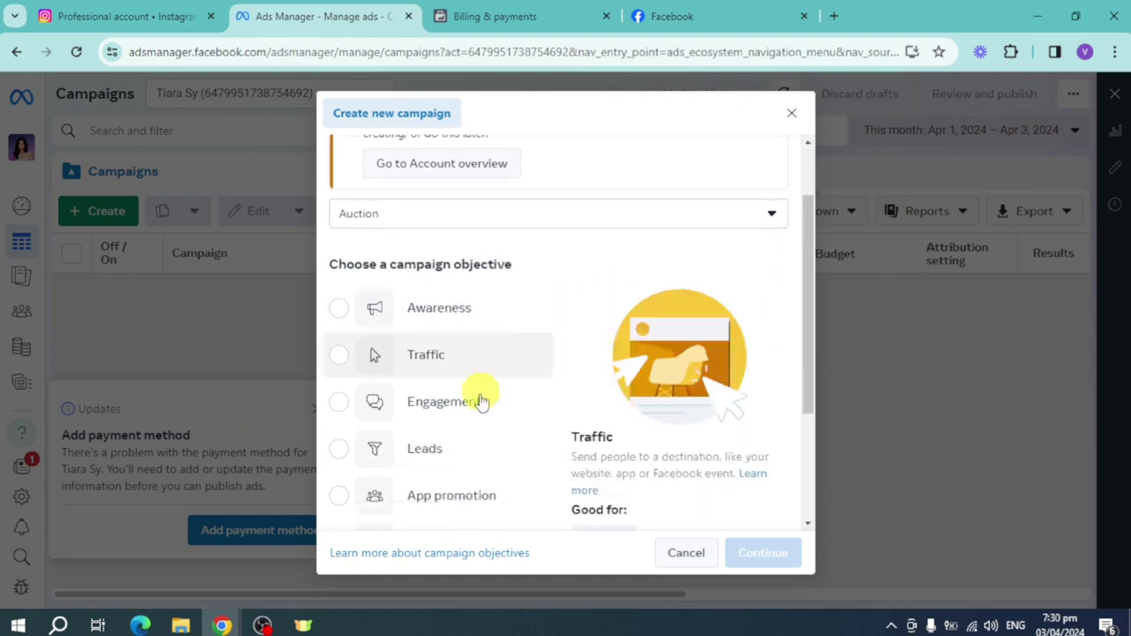
pyautogui.scroll(-2, 492, 468)
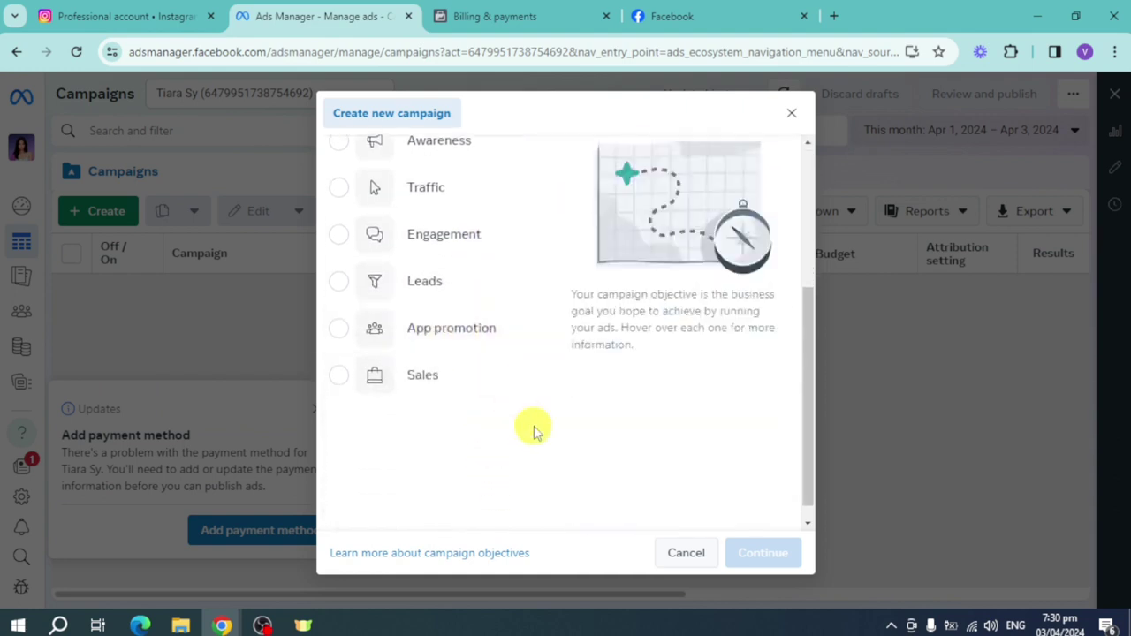
pyautogui.scroll(3, 533, 430)
pyautogui.scroll(-2, 533, 433)
pyautogui.scroll(-1, 531, 442)
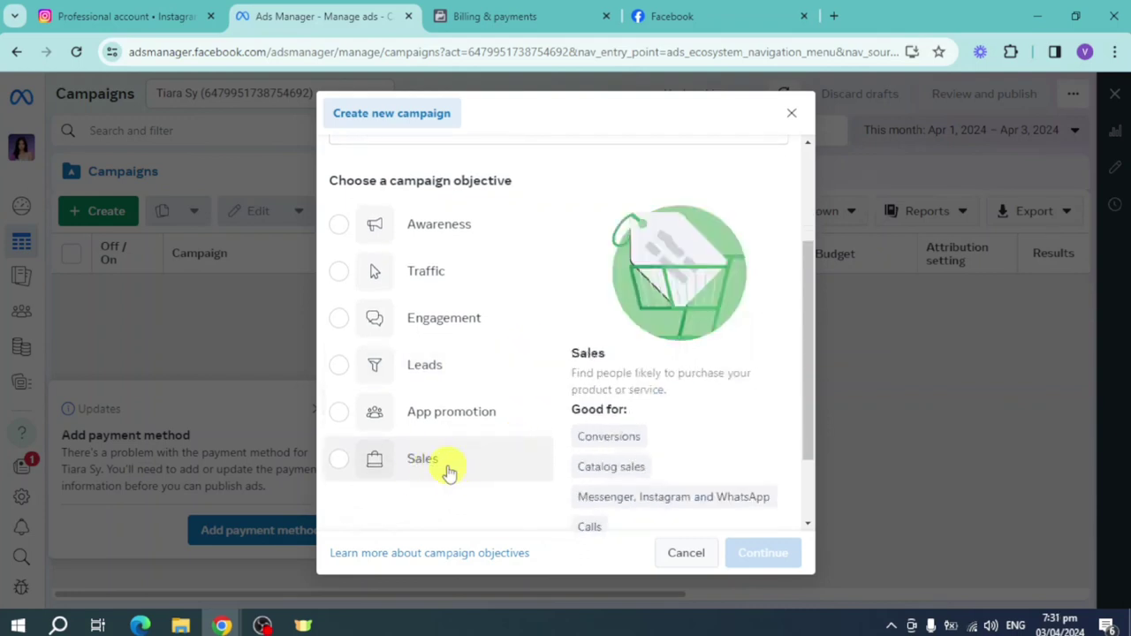
# - Choose Sales as the campaign objective, check what it is good for, and continue to the campaign setup choice
pyautogui.click(423, 460)
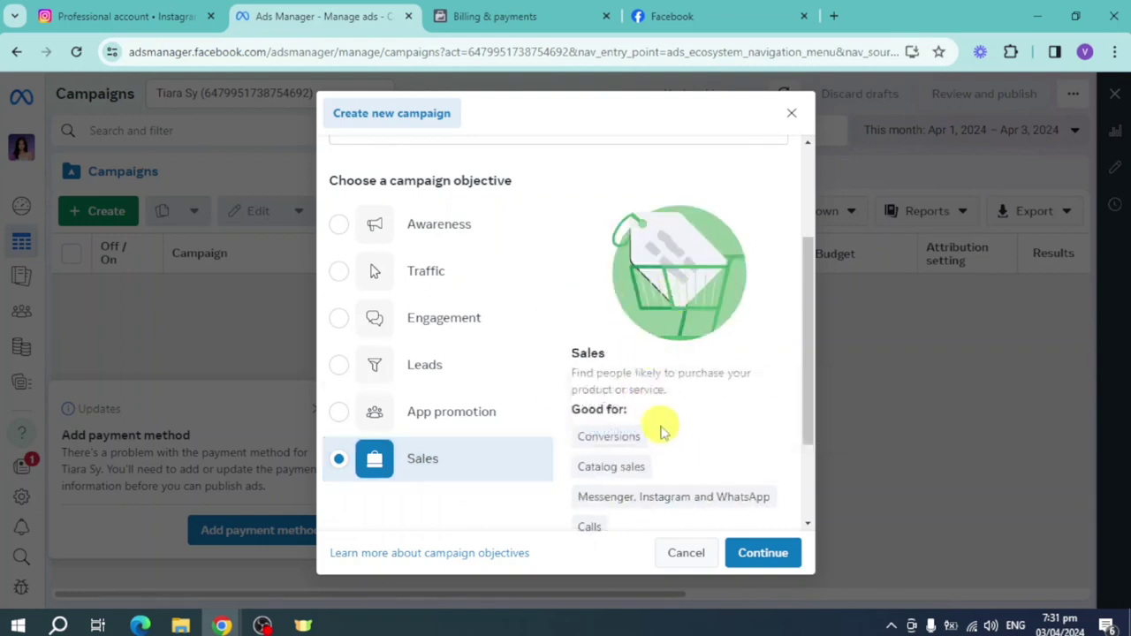
pyautogui.scroll(-1, 665, 436)
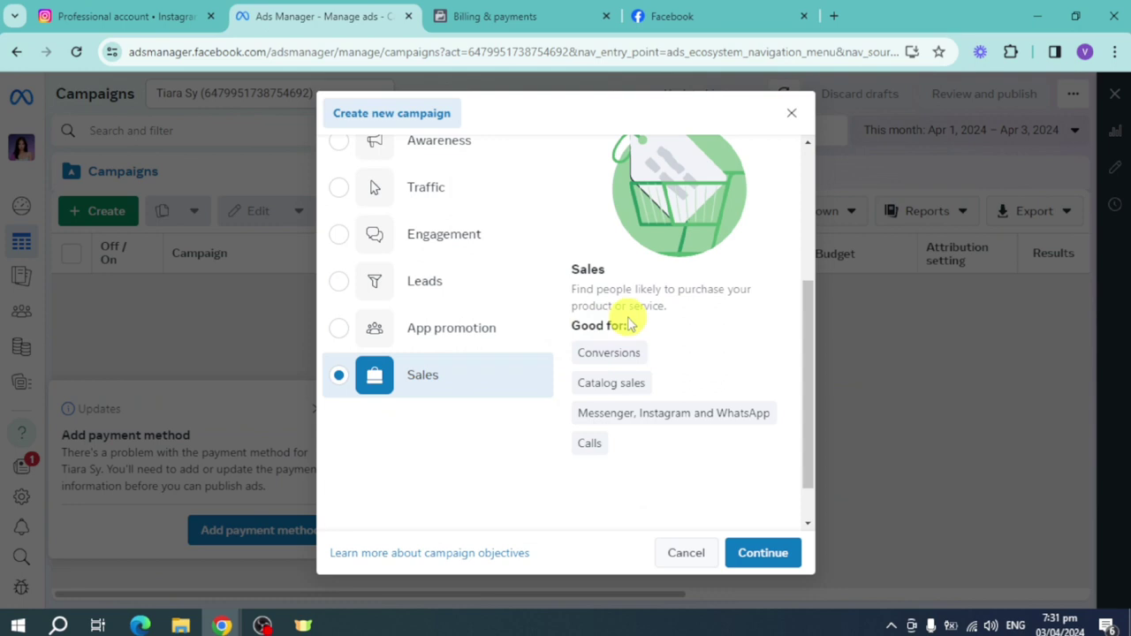
pyautogui.moveTo(677, 309)
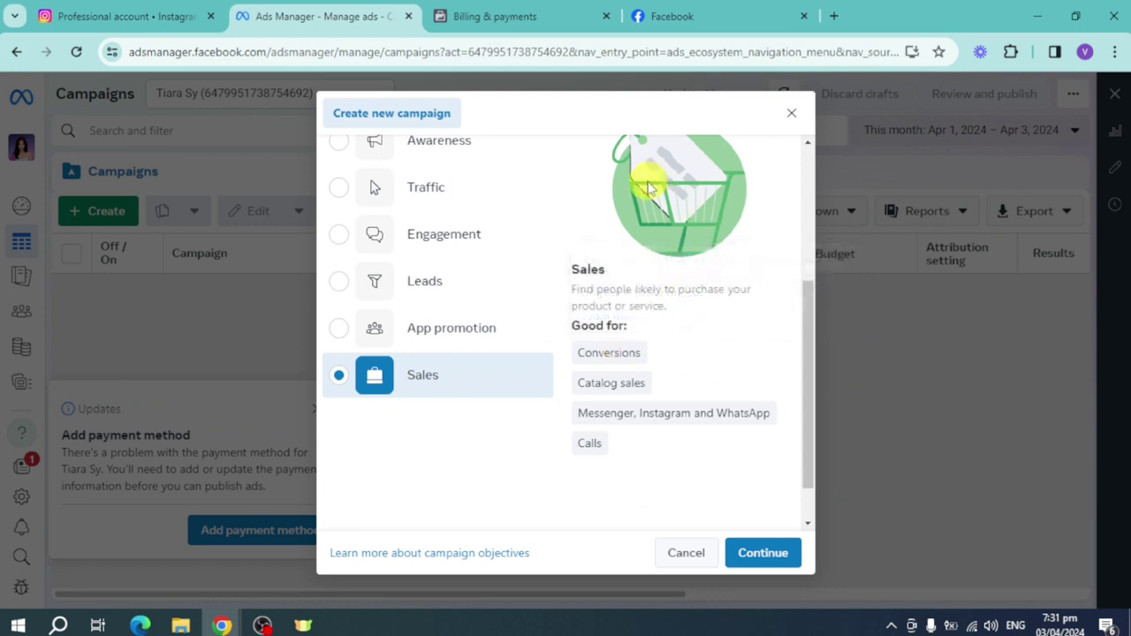
pyautogui.click(771, 555)
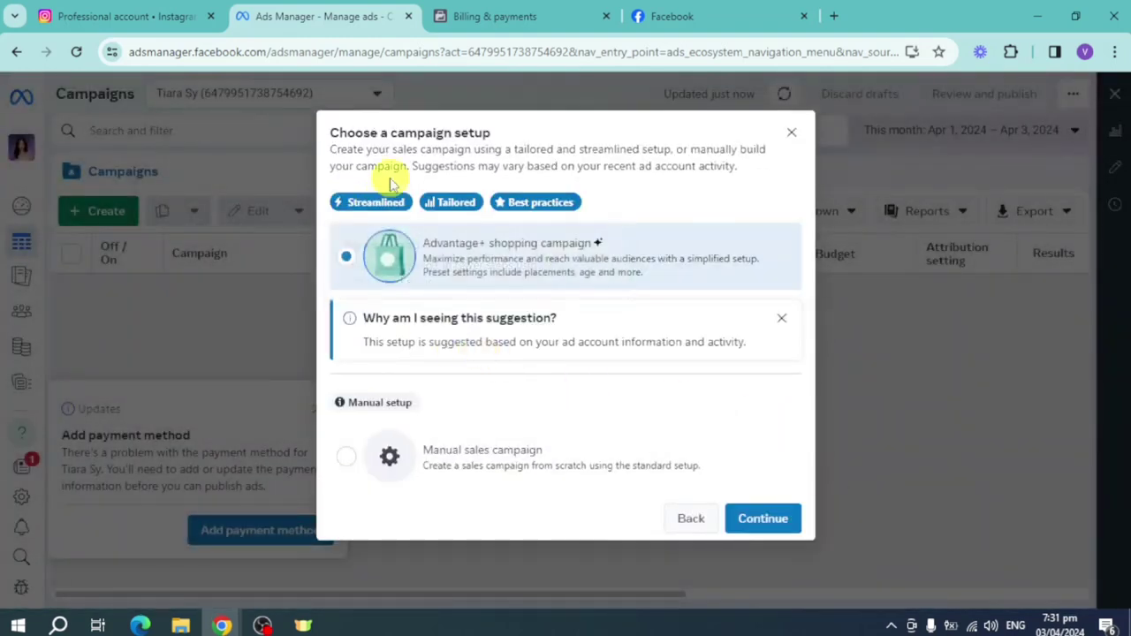
# - Create the campaign with the Manual sales campaign setup and dismiss the notice about adding a payment method
pyautogui.click(408, 464)
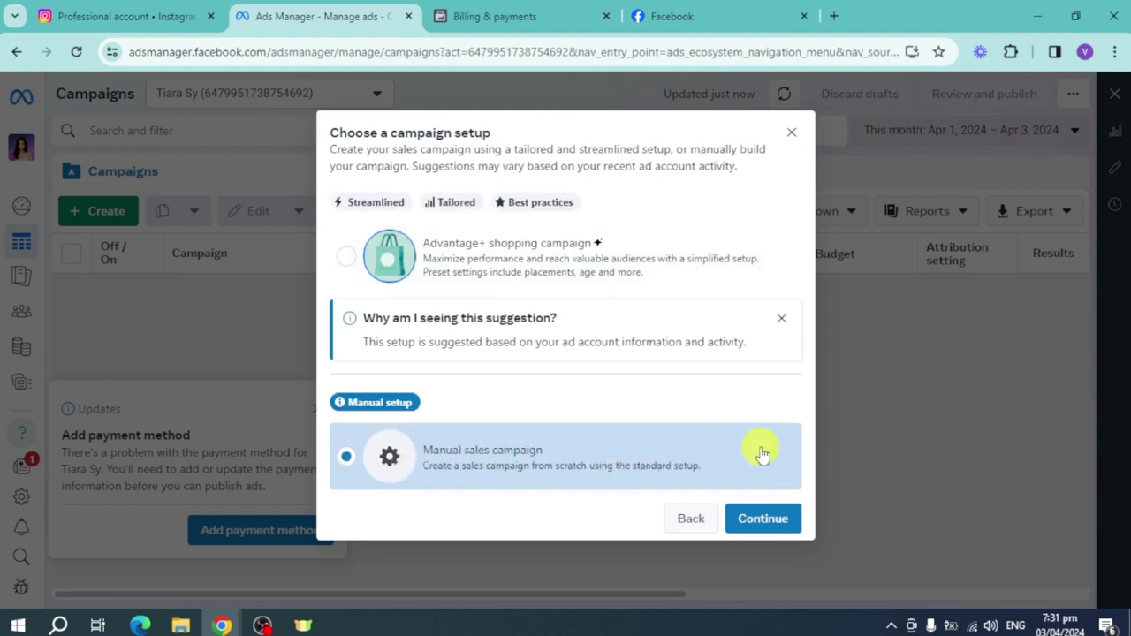
pyautogui.click(754, 517)
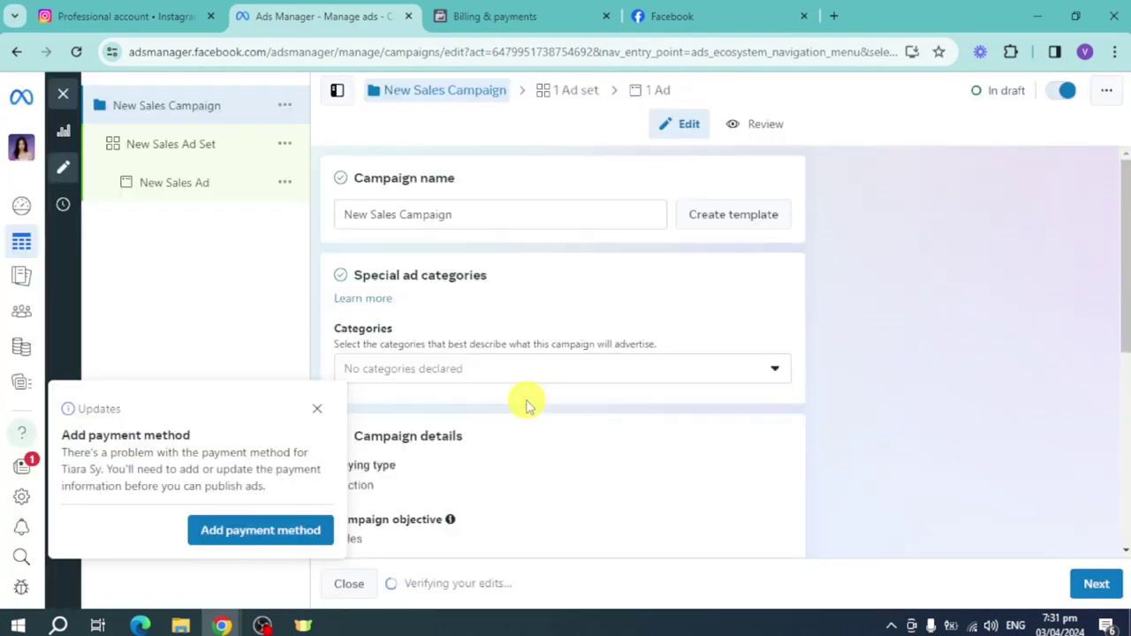
pyautogui.click(319, 411)
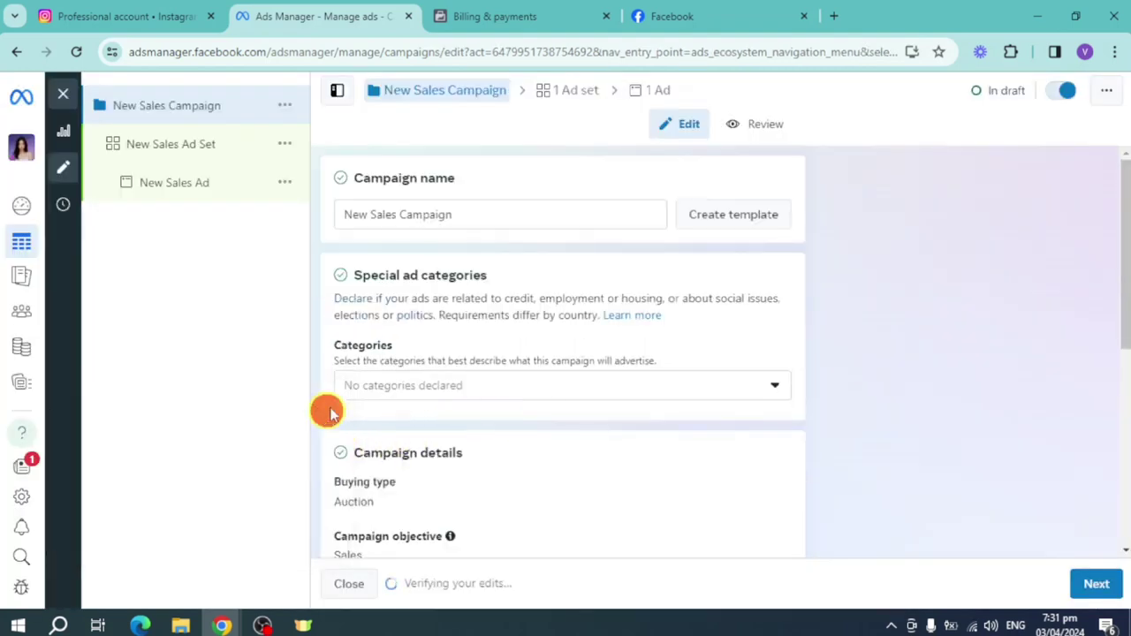
# - Name the campaign "10% off" and check the special ad categories without declaring any
pyautogui.click(543, 213)
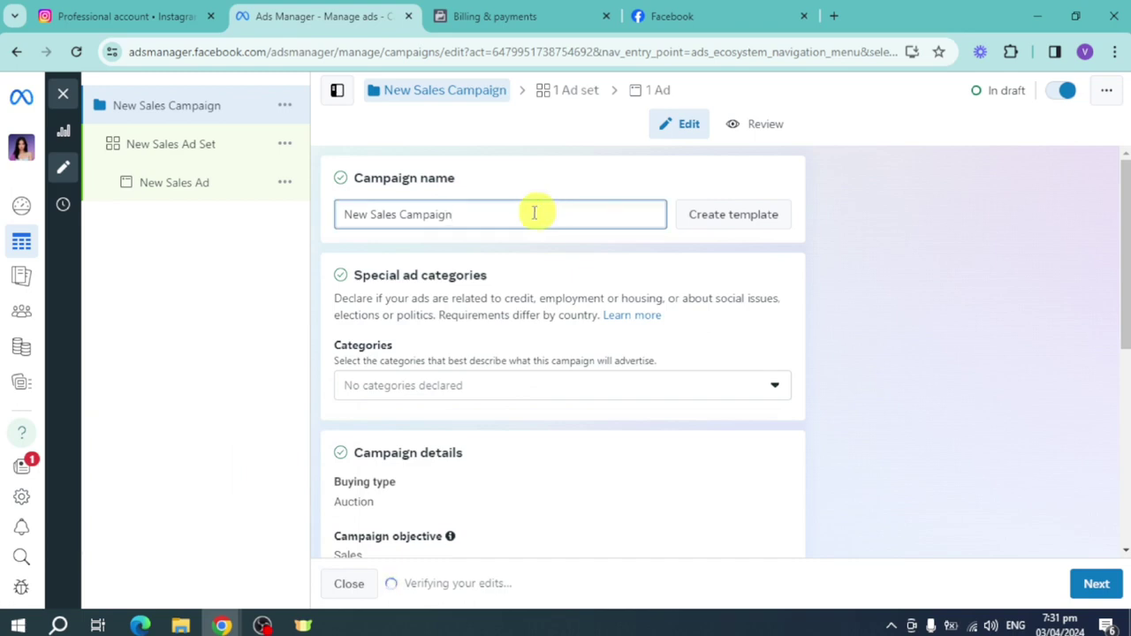
pyautogui.tripleClick(531, 213)
pyautogui.write('10')
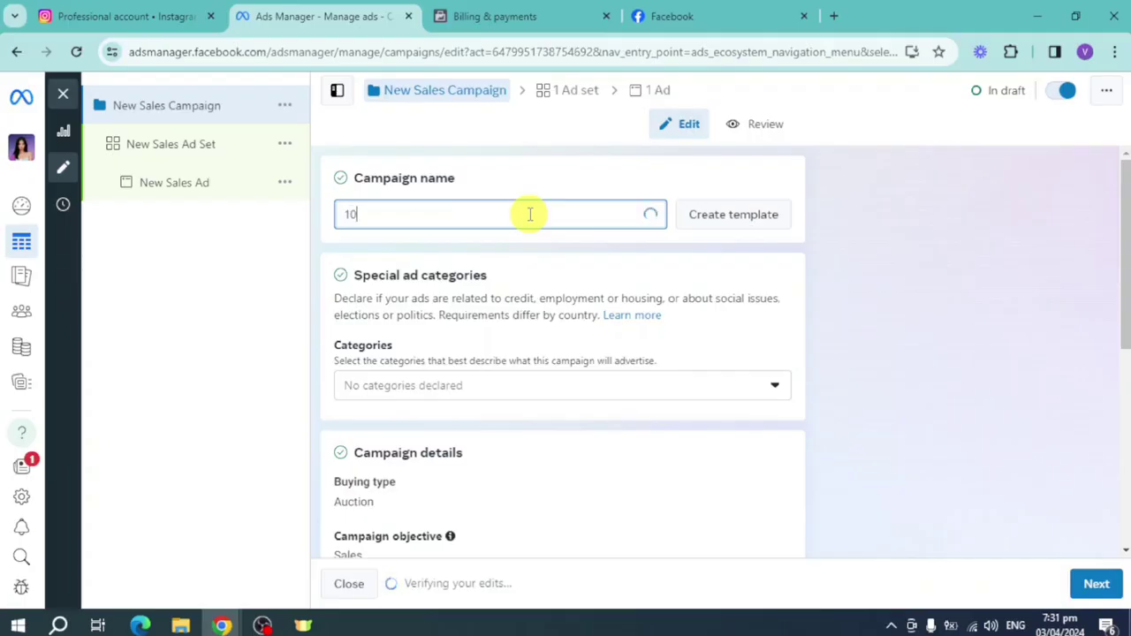
pyautogui.write('%%')
pyautogui.press('BackSpace')
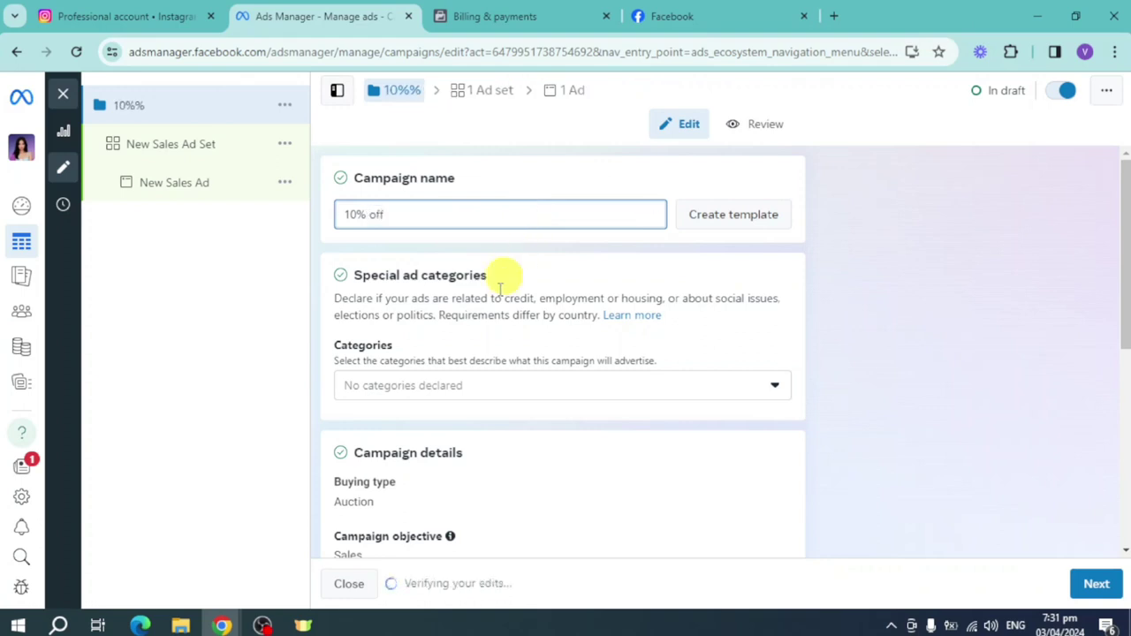
pyautogui.click(457, 390)
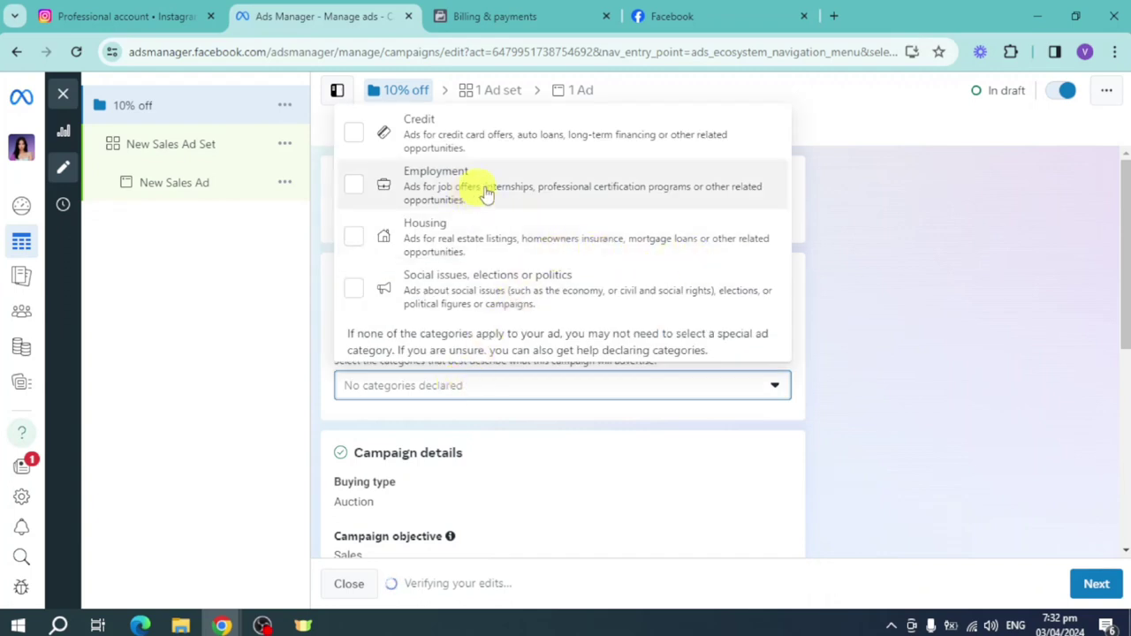
pyautogui.click(817, 404)
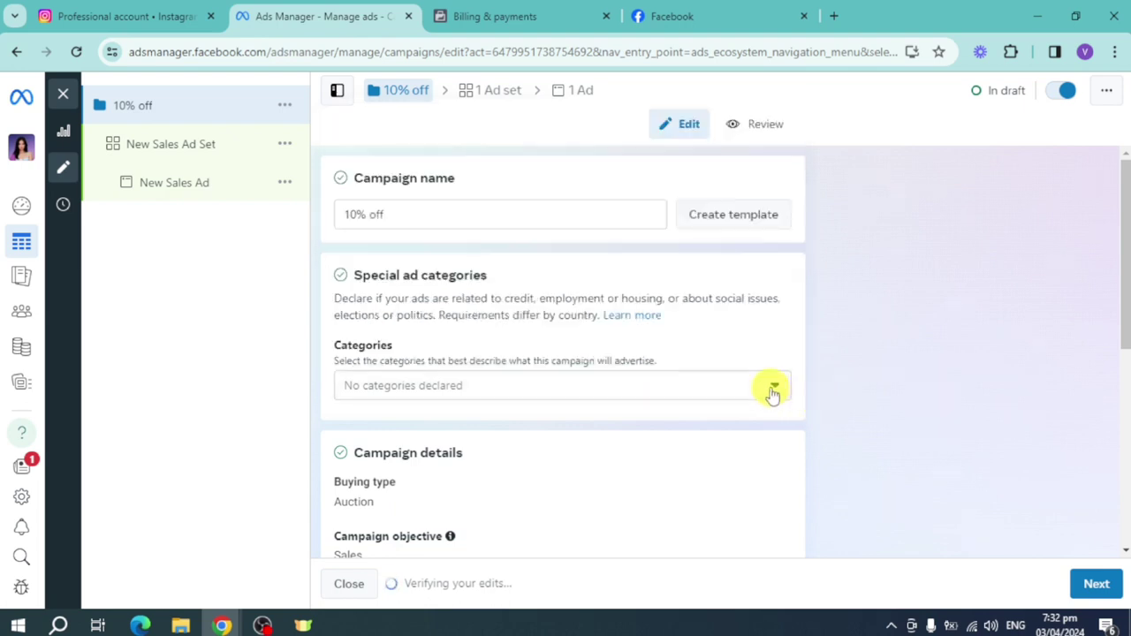
# - Switch the campaign's buying type to Reservation and back to Auction in the campaign details
pyautogui.scroll(-2, 709, 397)
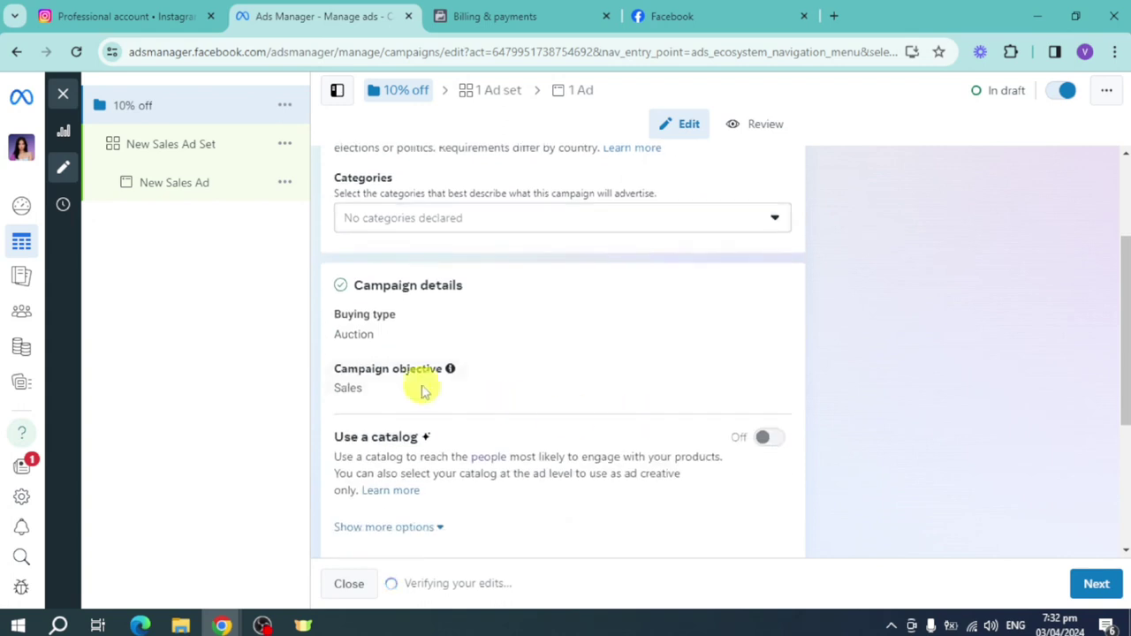
pyautogui.click(765, 316)
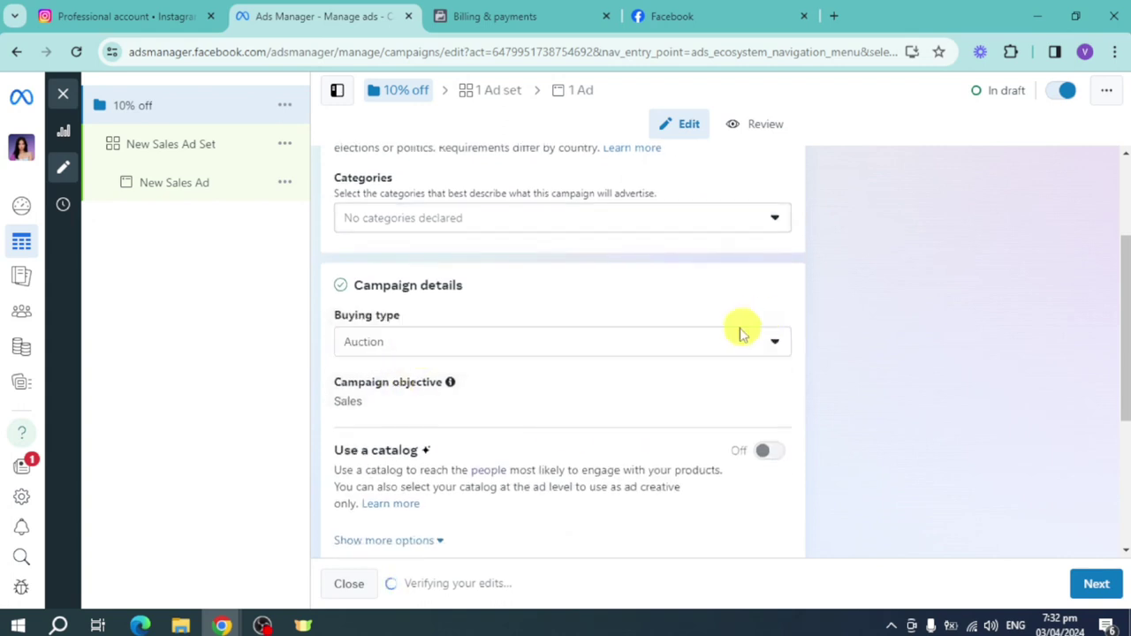
pyautogui.click(680, 349)
pyautogui.click(639, 411)
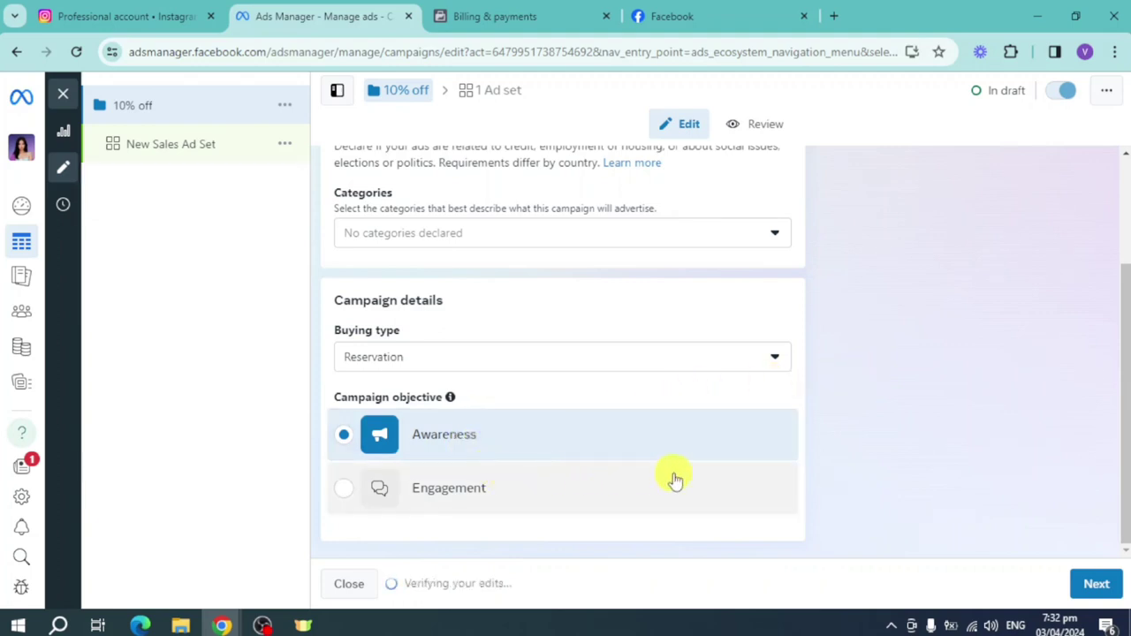
pyautogui.click(765, 354)
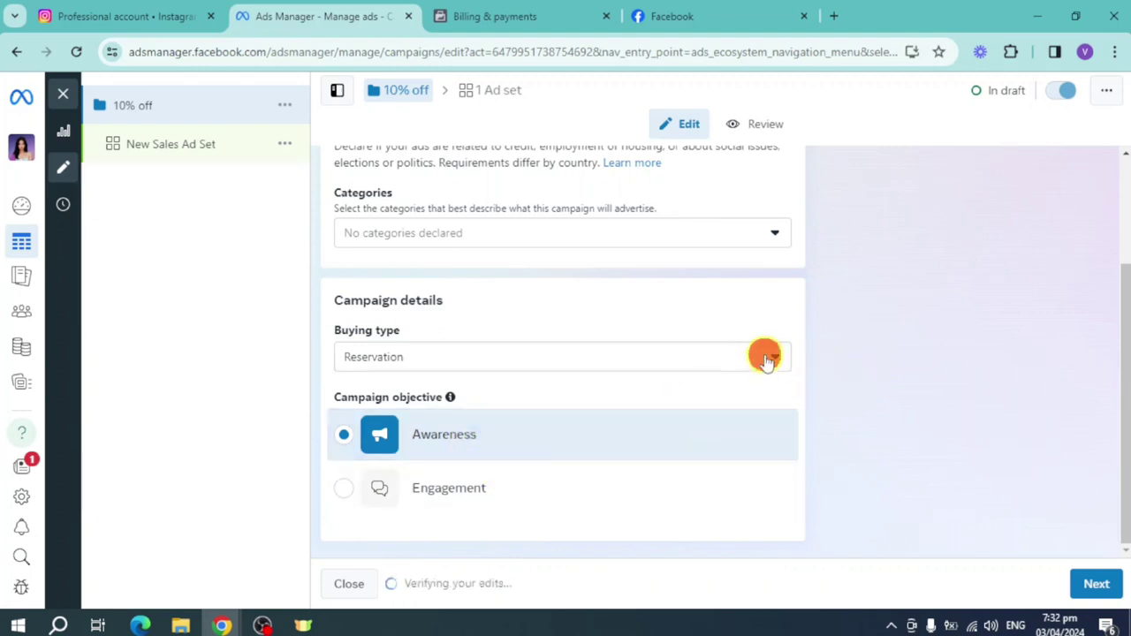
pyautogui.click(587, 397)
# - Turn on the A/B test and the Advantage campaign budget for the campaign
pyautogui.scroll(-2, 707, 406)
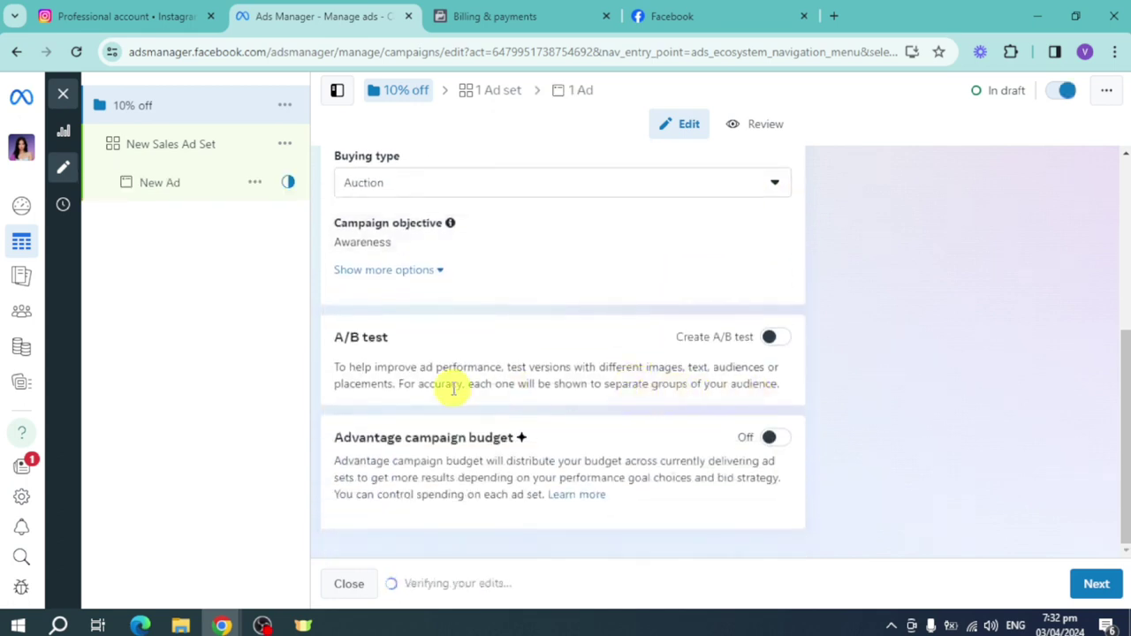
pyautogui.click(773, 341)
pyautogui.scroll(-1, 698, 455)
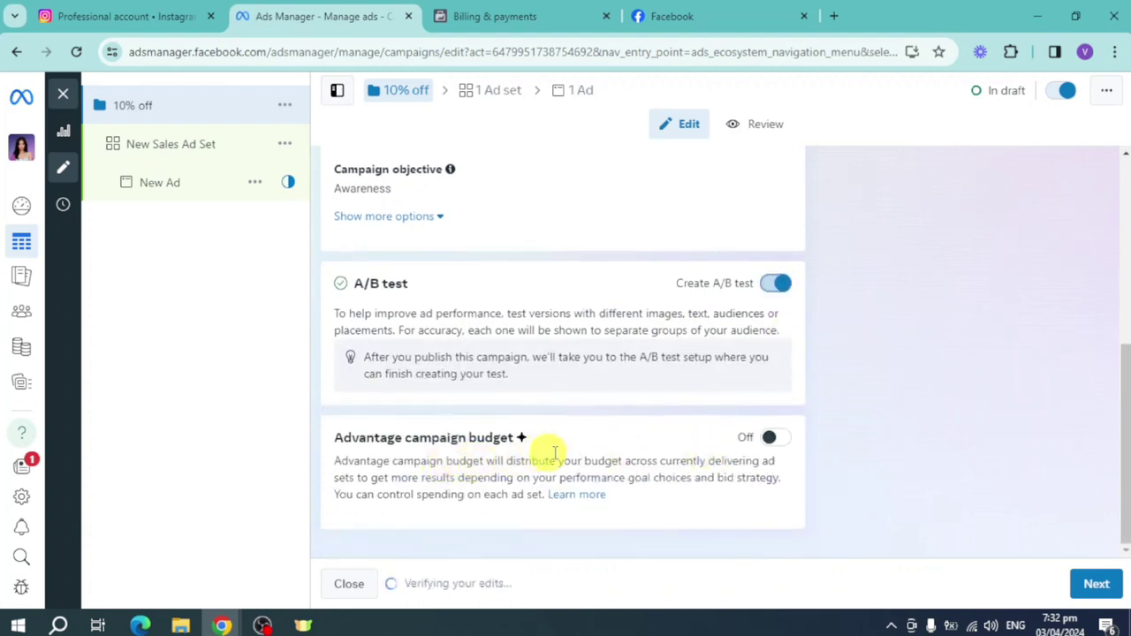
pyautogui.click(778, 442)
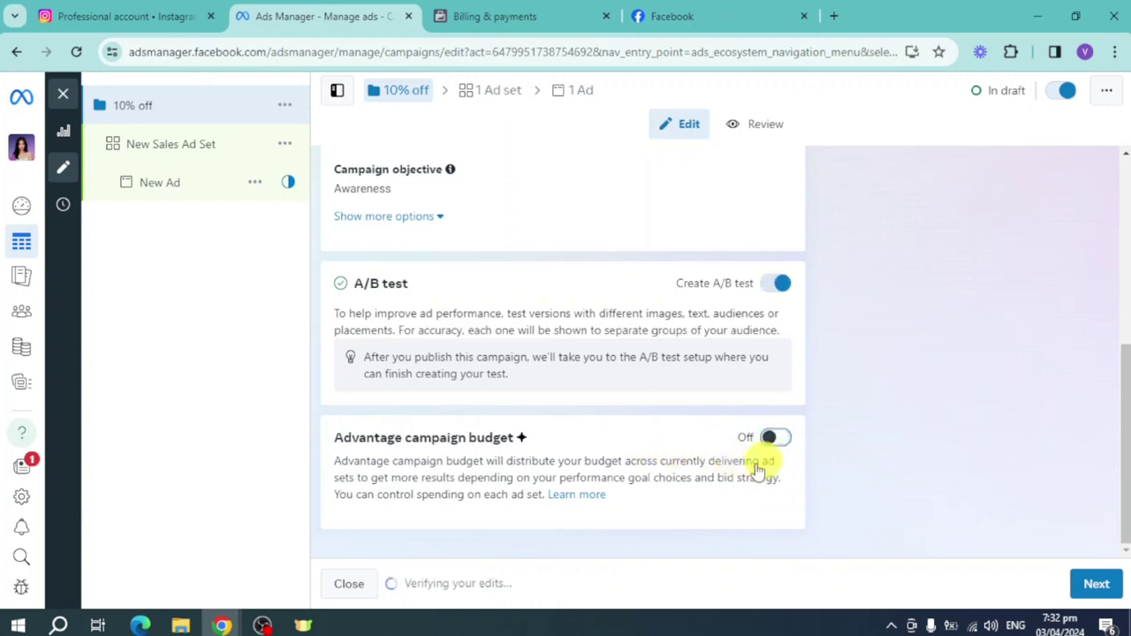
# - Review the summary of the campaign's settings, dismiss the help tip and return to editing the campaign
pyautogui.scroll(5, 669, 392)
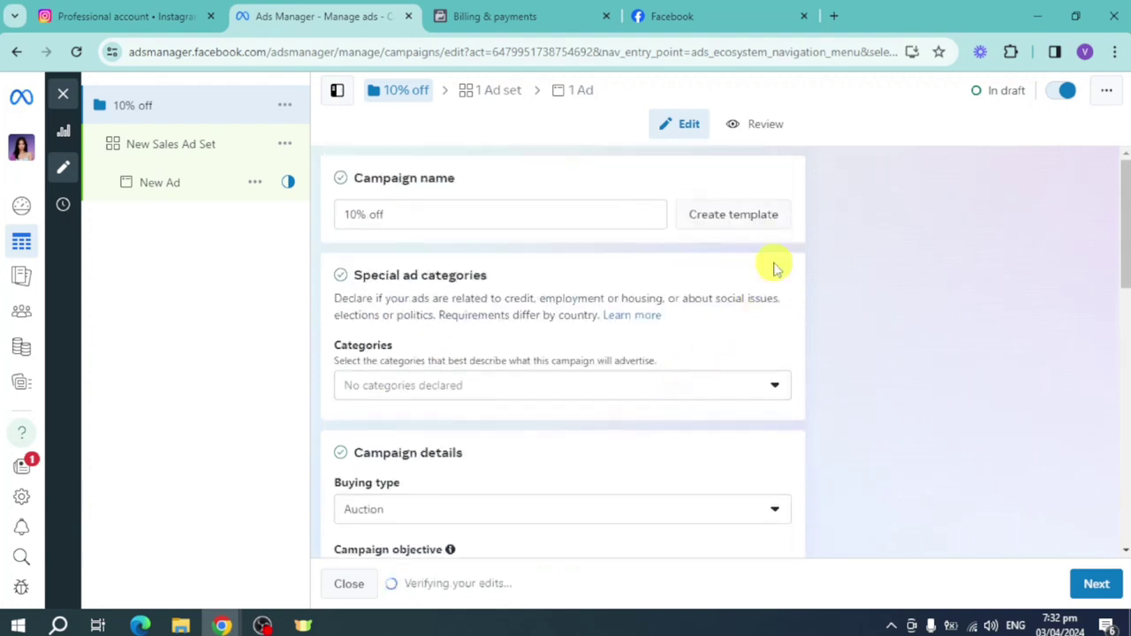
pyautogui.click(755, 128)
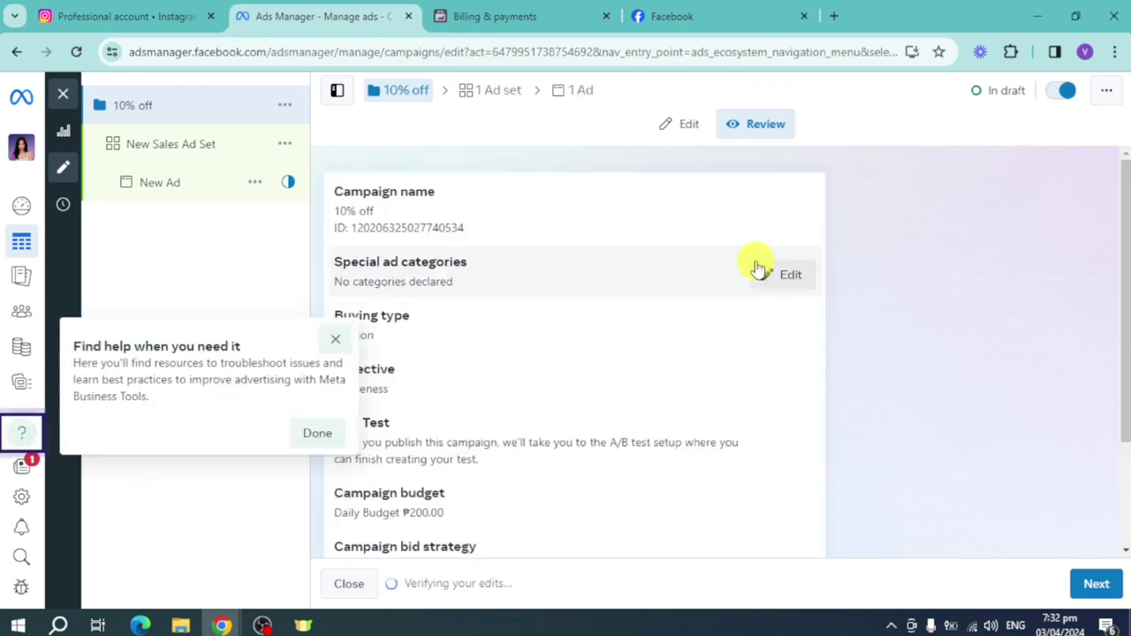
pyautogui.click(337, 343)
pyautogui.scroll(-3, 598, 308)
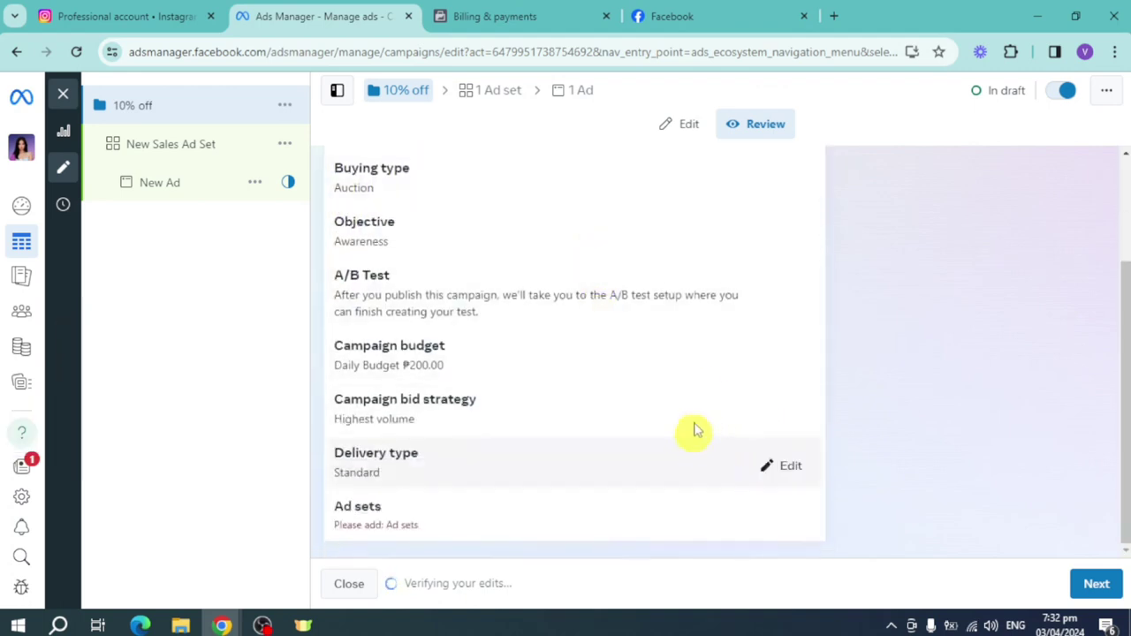
pyautogui.click(696, 122)
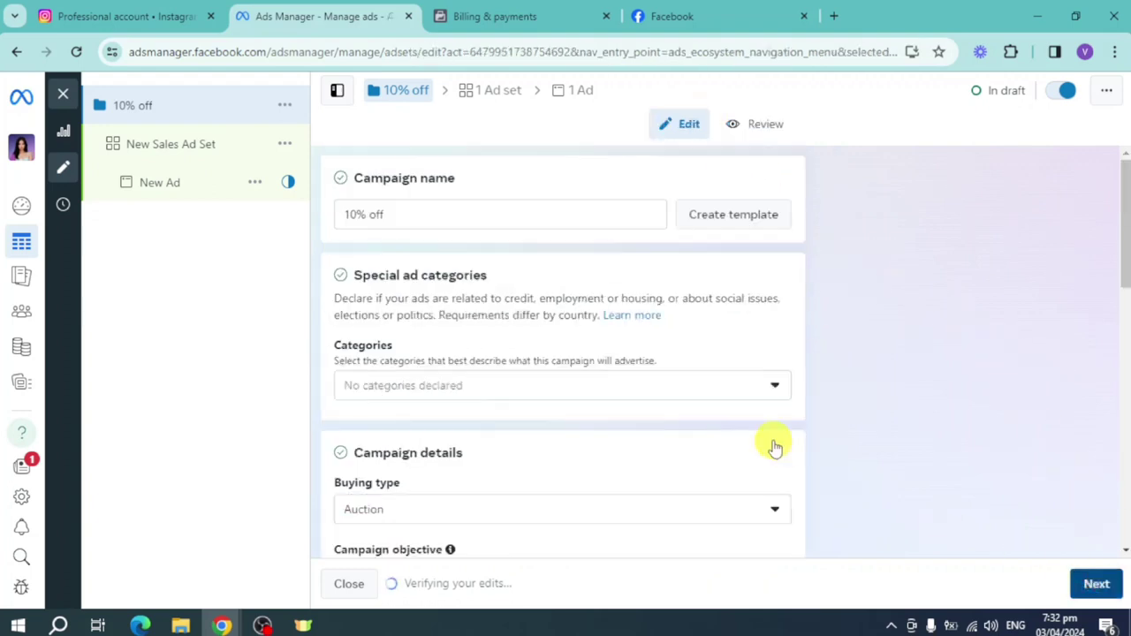
# - Proceed to the ad set and rename it "Sales Ad Set"
pyautogui.click(1097, 584)
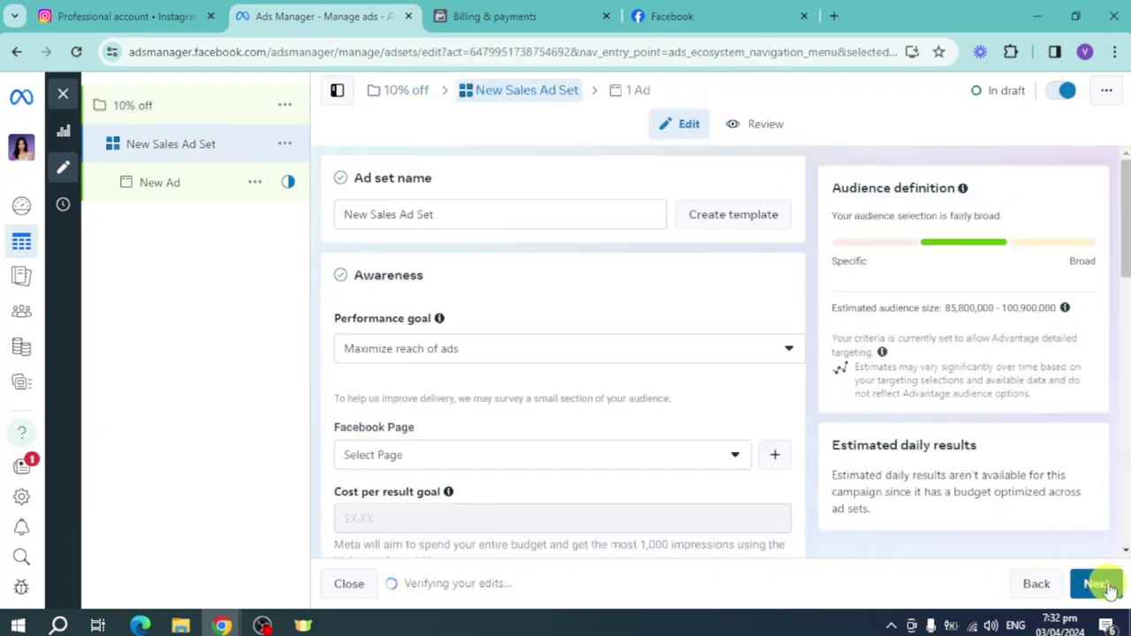
pyautogui.click(488, 213)
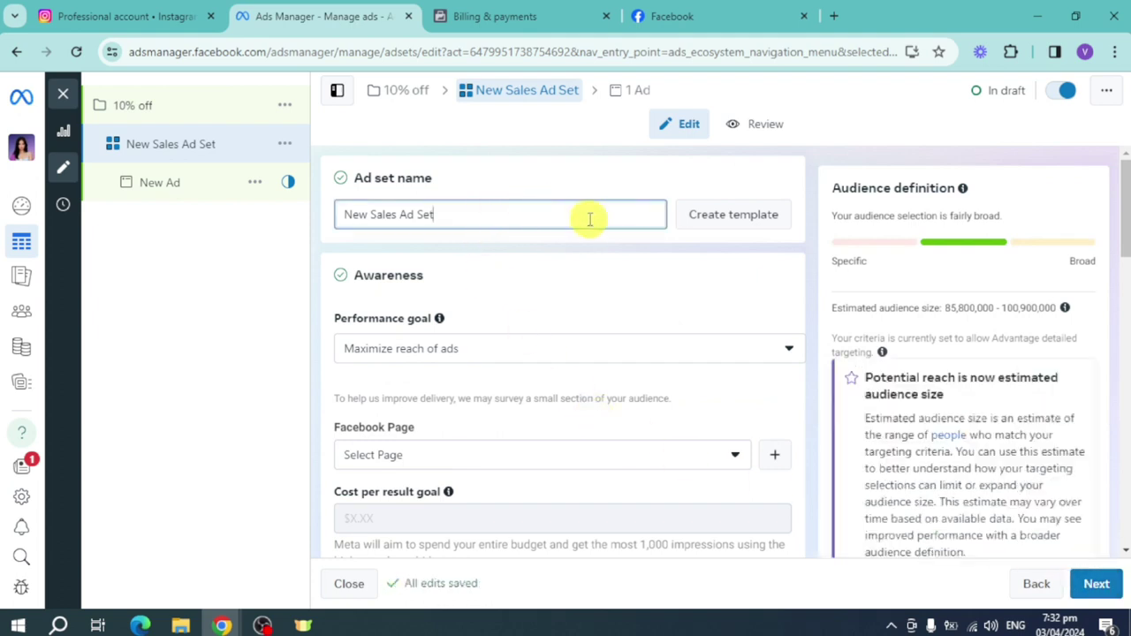
pyautogui.moveTo(593, 220); pyautogui.dragTo(295, 182)
pyautogui.click(450, 212)
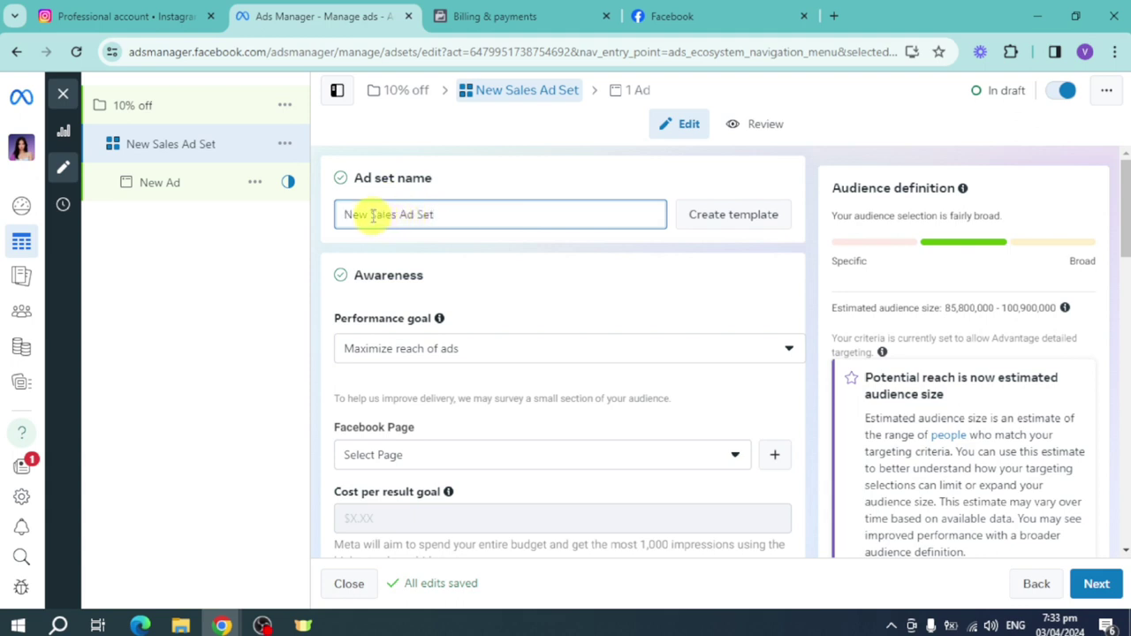
pyautogui.moveTo(371, 216); pyautogui.dragTo(329, 223)
pyautogui.press('BackSpace')
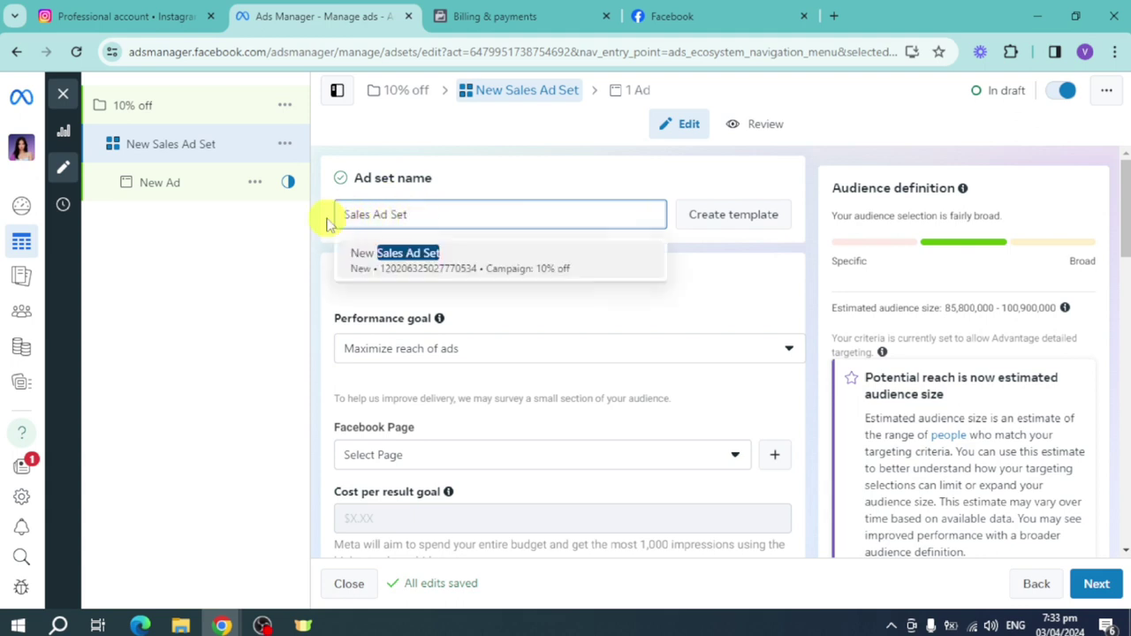
pyautogui.click(601, 315)
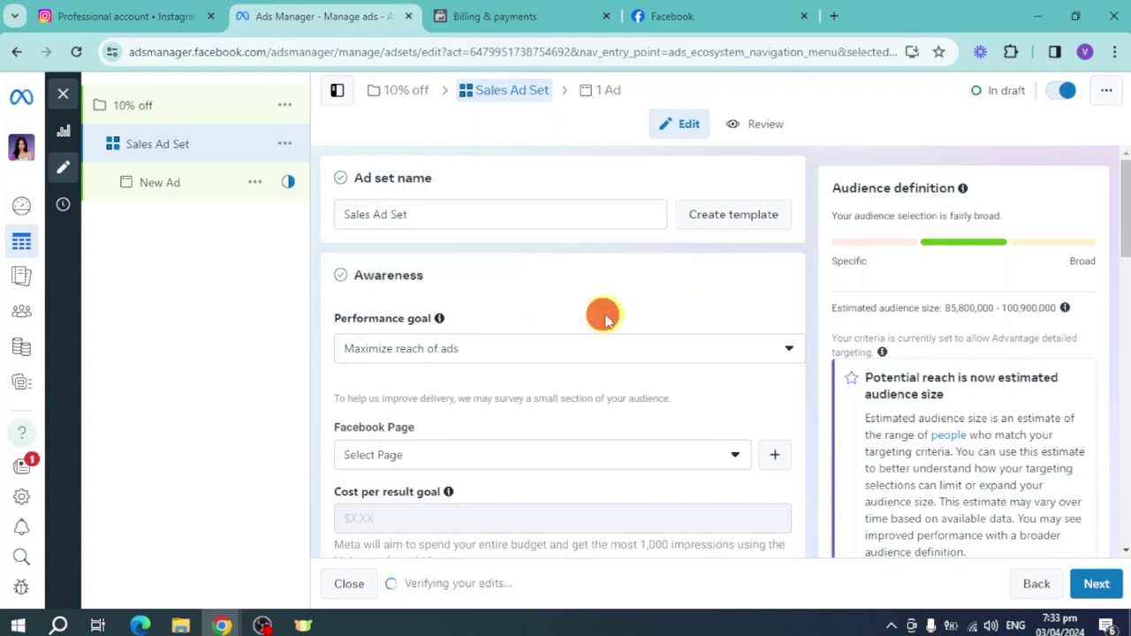
# - Look through the performance goal options, keep Maximize reach of ads, and select Cute puppy as the ad set's Facebook Page
pyautogui.click(501, 351)
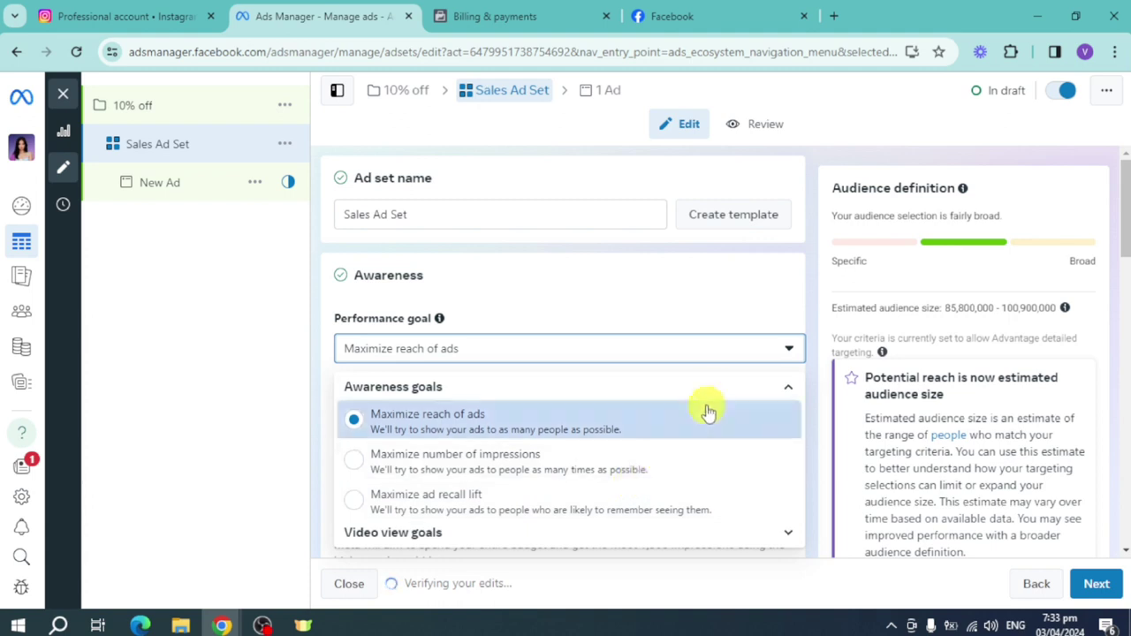
pyautogui.click(713, 355)
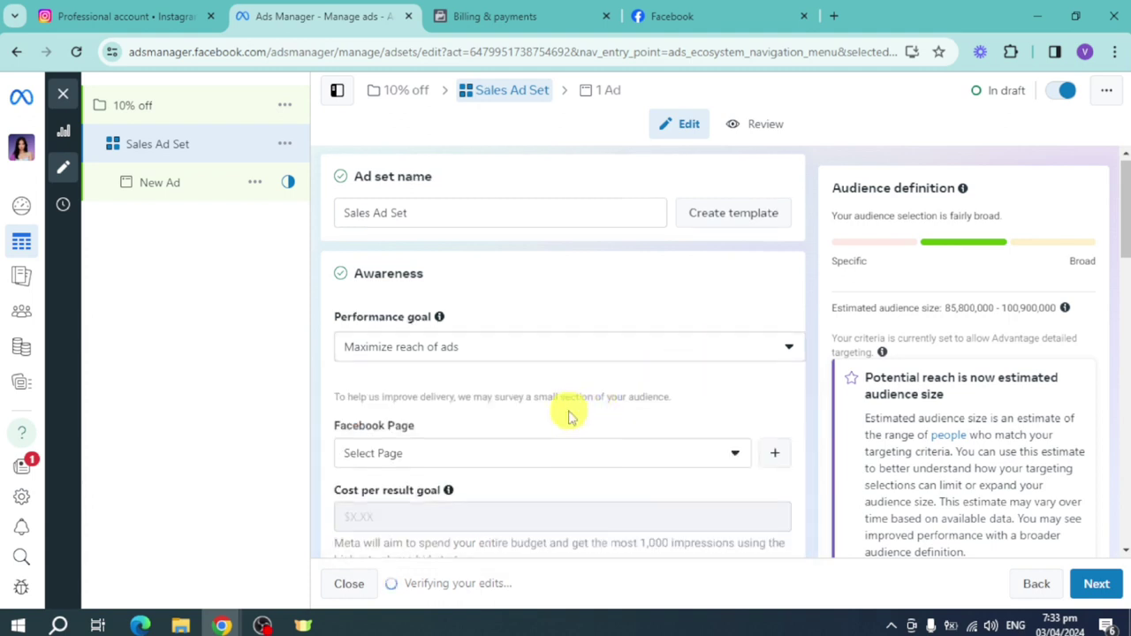
pyautogui.scroll(-2, 495, 389)
pyautogui.click(425, 289)
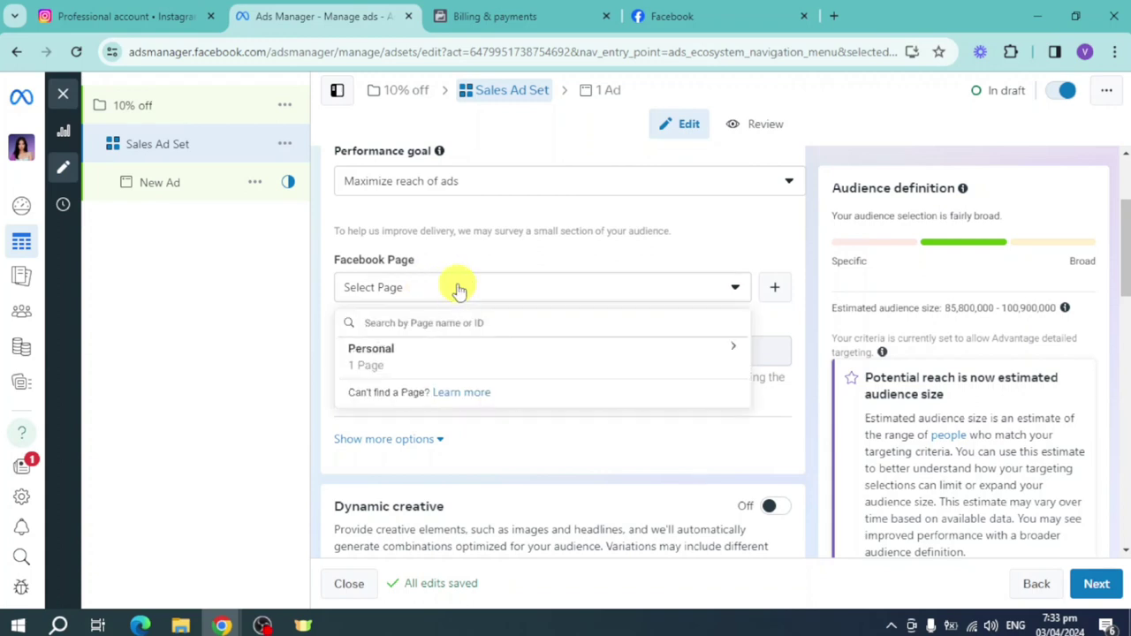
pyautogui.click(724, 354)
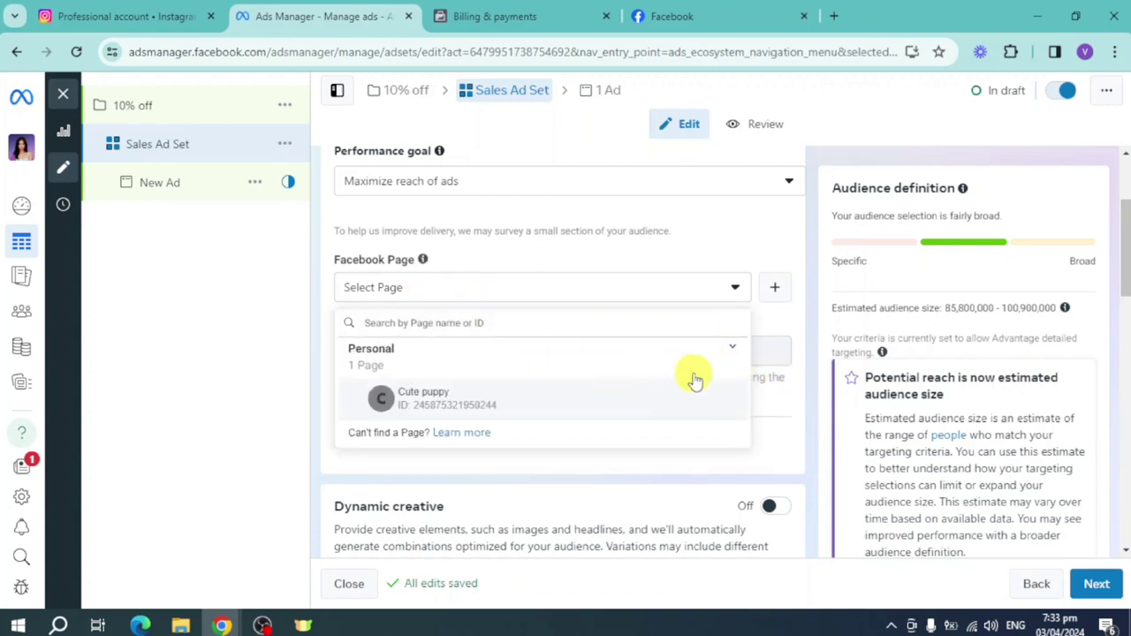
pyautogui.click(695, 385)
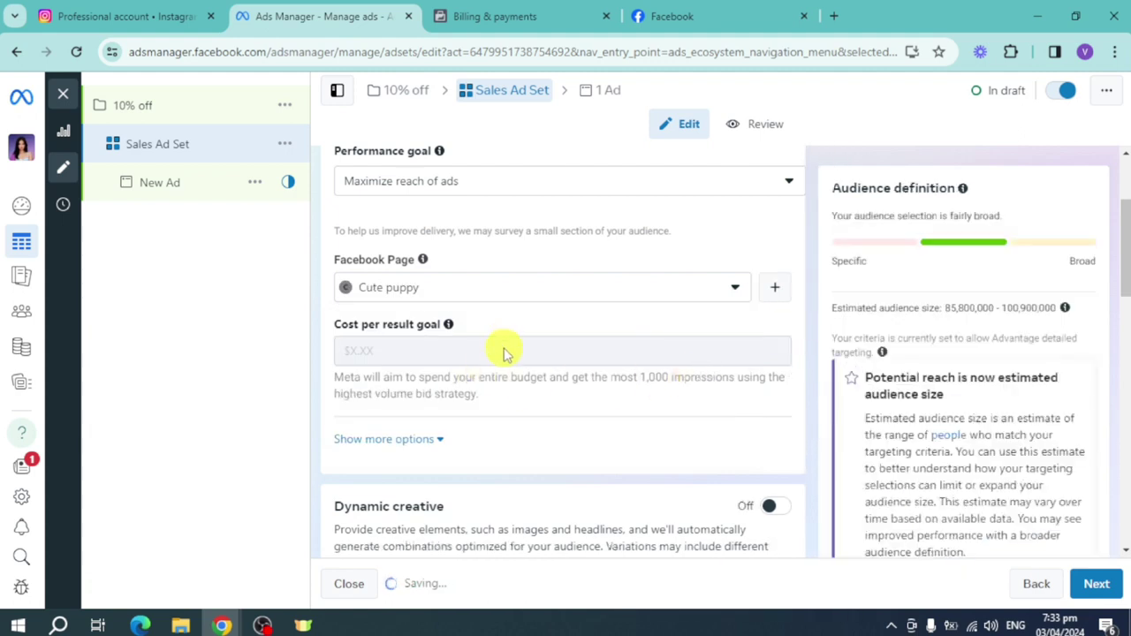
# - Turn on dynamic creative for the ad set and accept the explanation of how it works
pyautogui.scroll(-1, 677, 364)
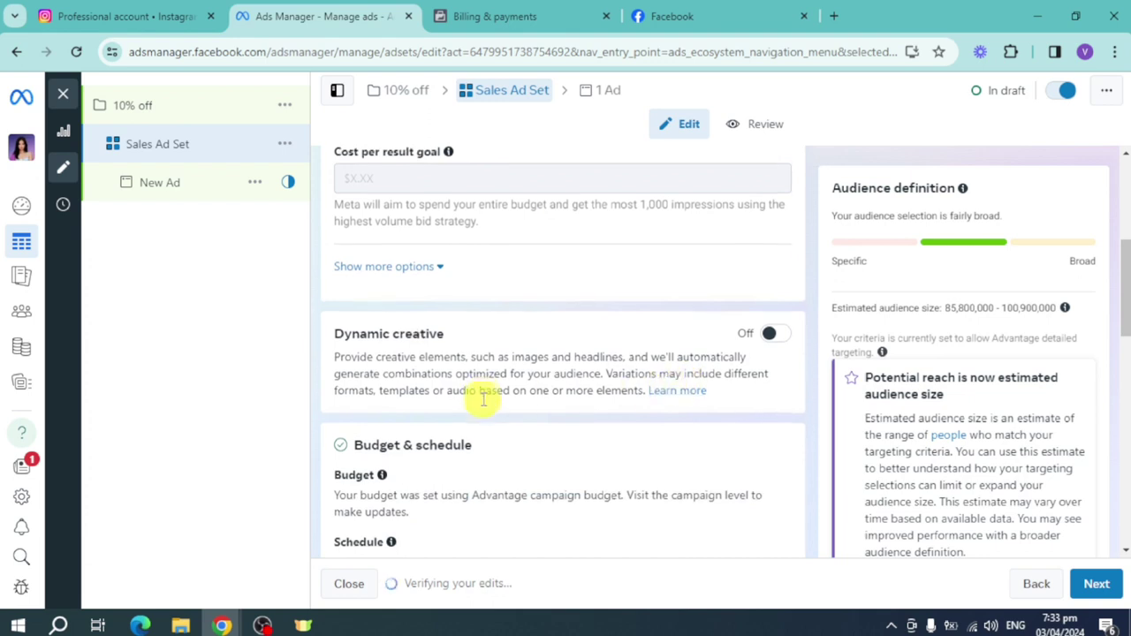
pyautogui.scroll(-1, 566, 362)
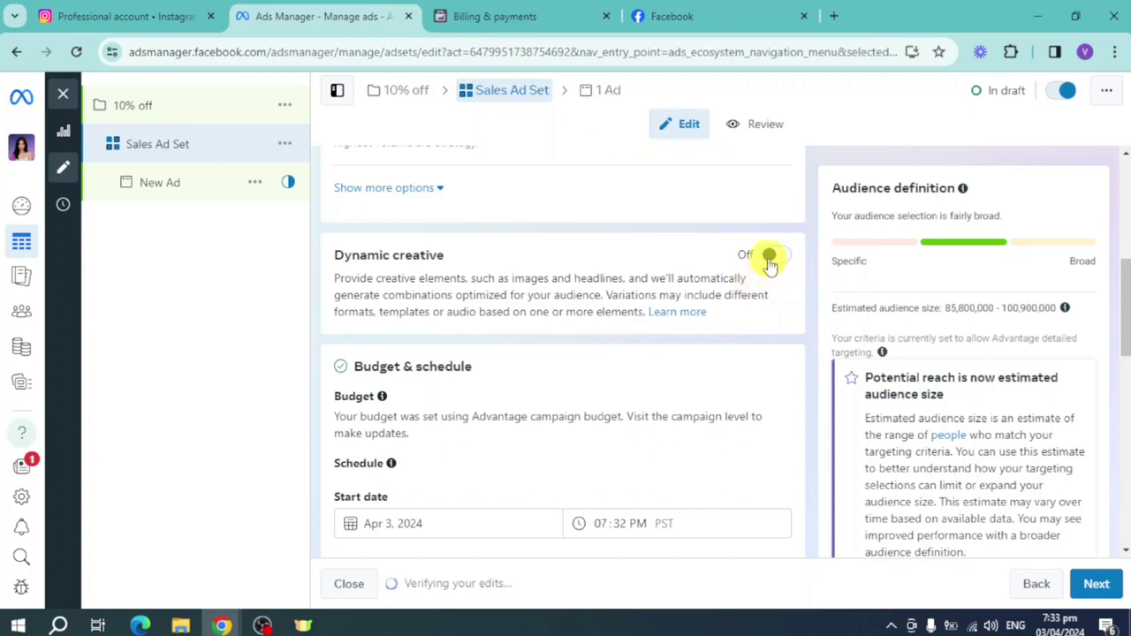
pyautogui.click(770, 258)
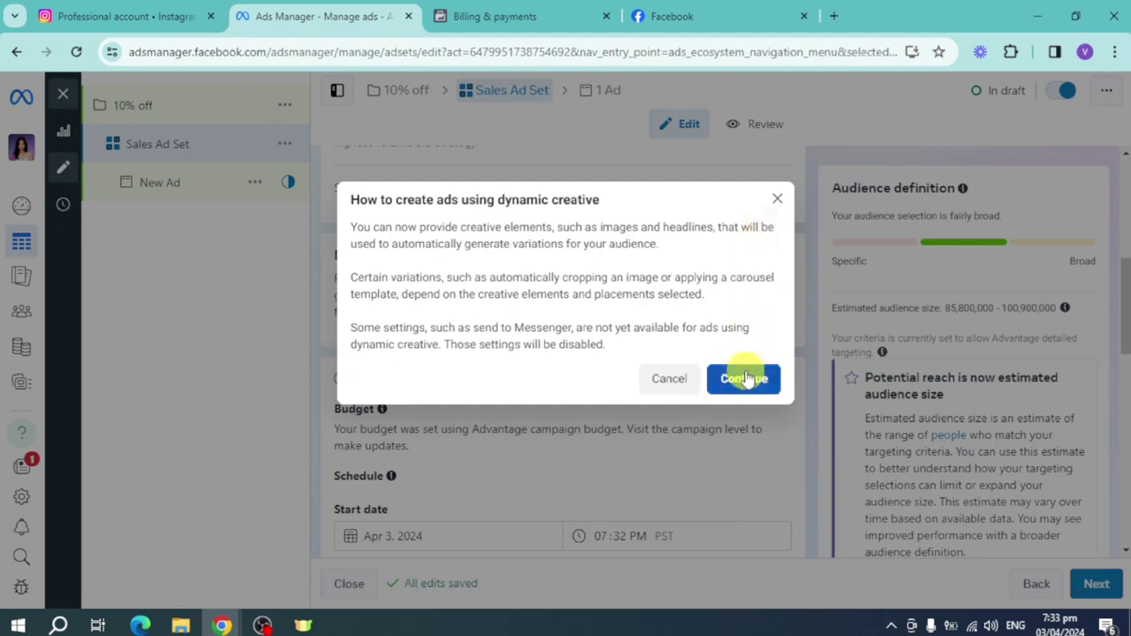
pyautogui.click(747, 378)
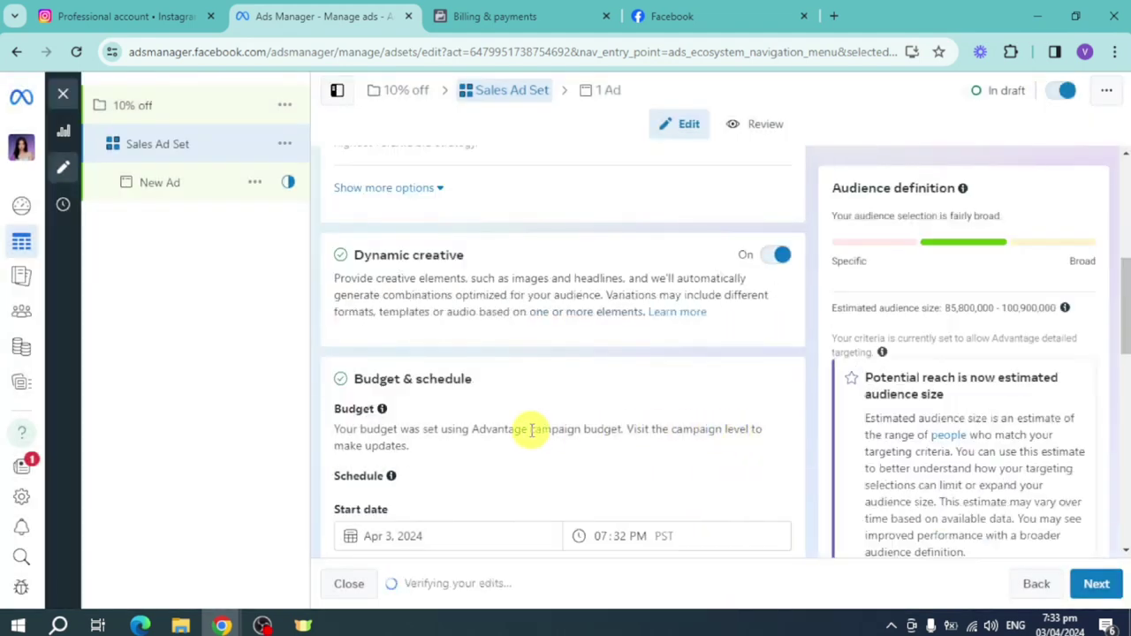
# - Schedule the ad set to start on April 7, 2024 and end on April 14, 2024
pyautogui.scroll(-1, 636, 381)
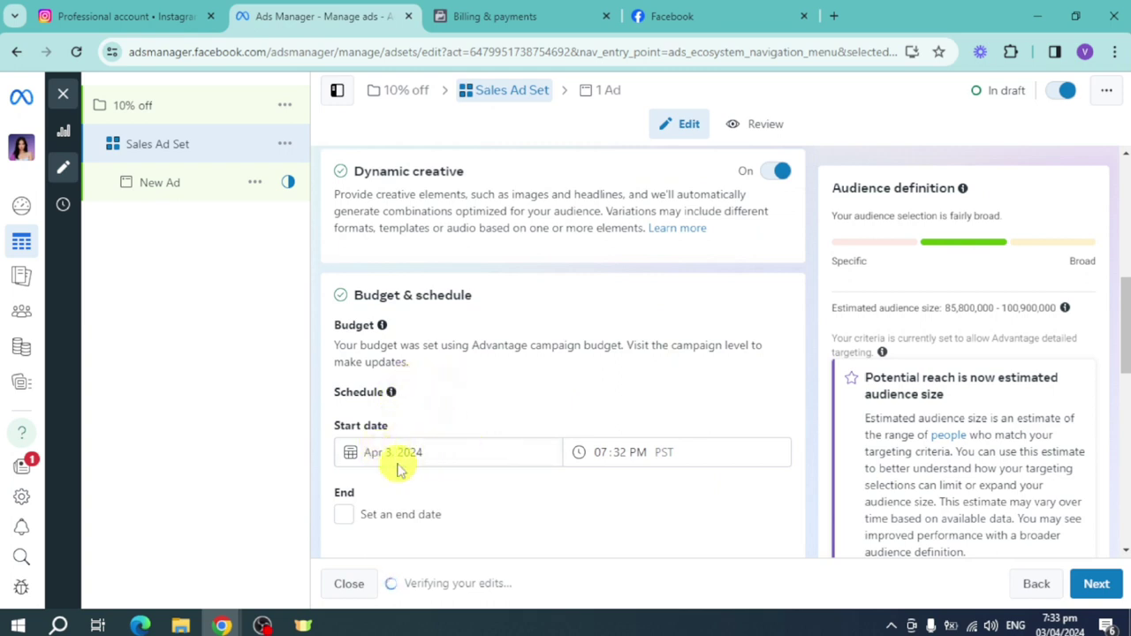
pyautogui.click(431, 453)
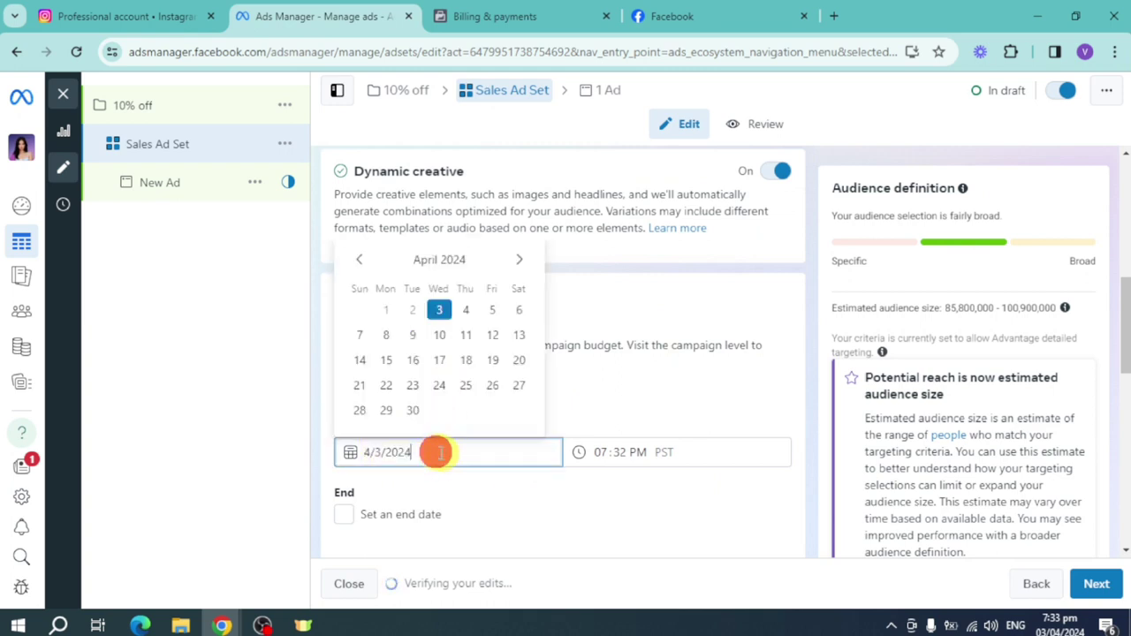
pyautogui.click(361, 341)
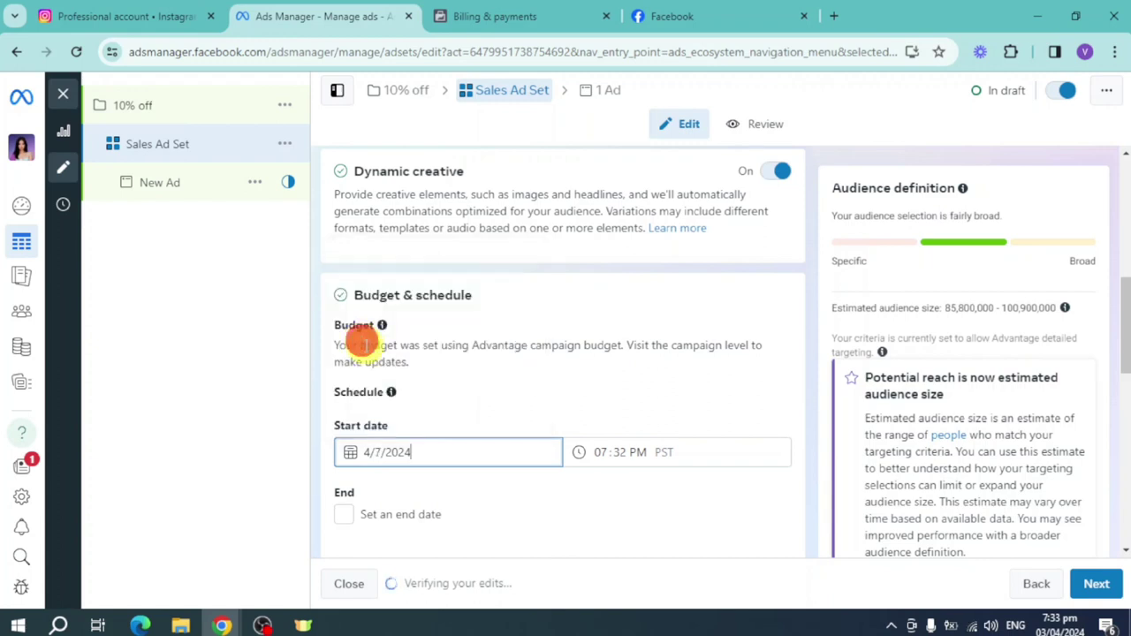
pyautogui.scroll(-2, 371, 495)
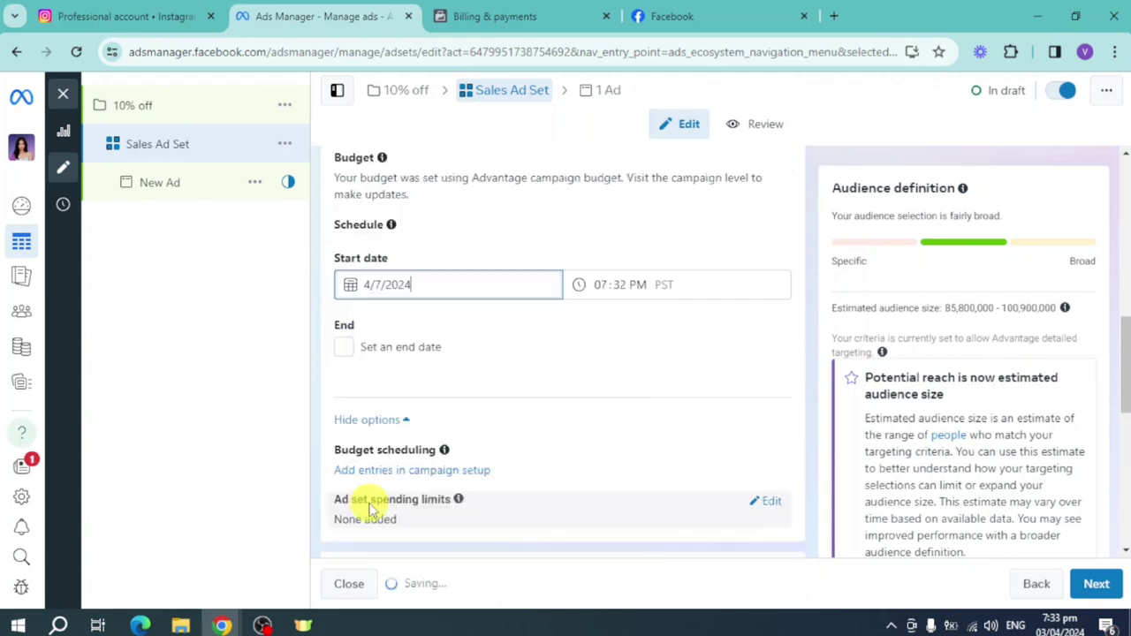
pyautogui.click(345, 348)
pyautogui.click(411, 386)
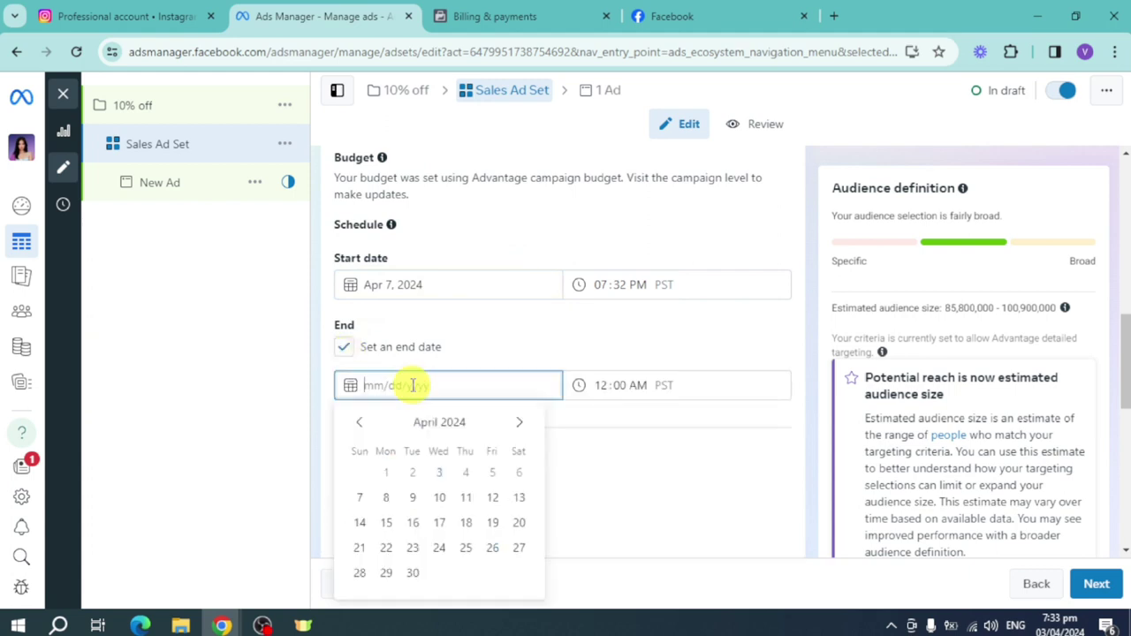
pyautogui.click(360, 523)
pyautogui.scroll(-1, 566, 477)
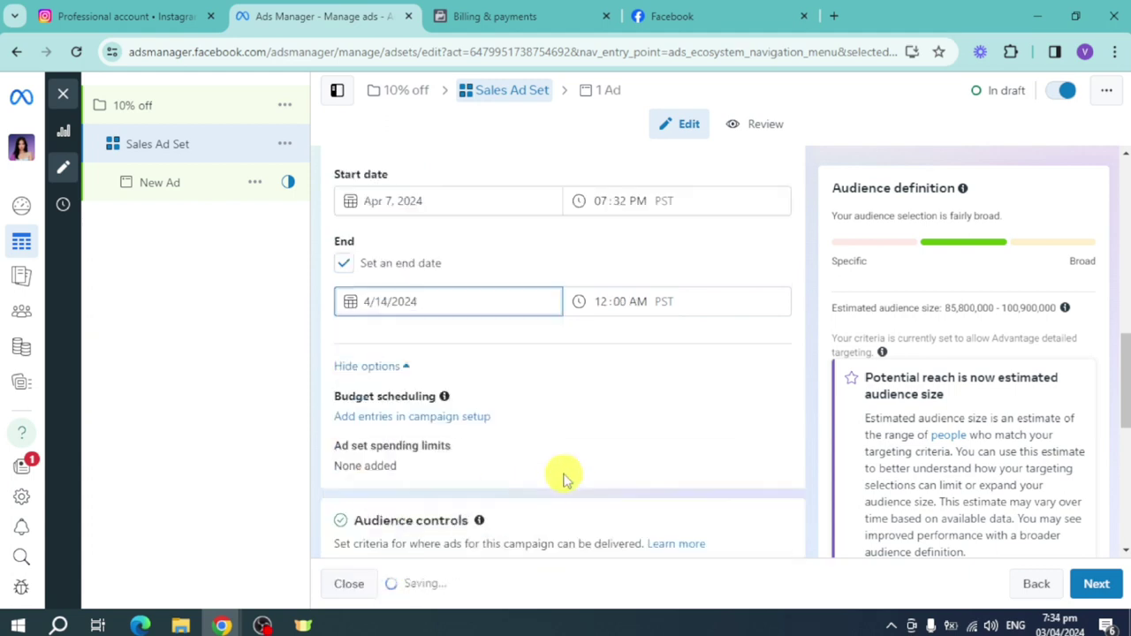
# - Replace the Philippines with the United States as the included location in the audience controls
pyautogui.scroll(-3, 553, 467)
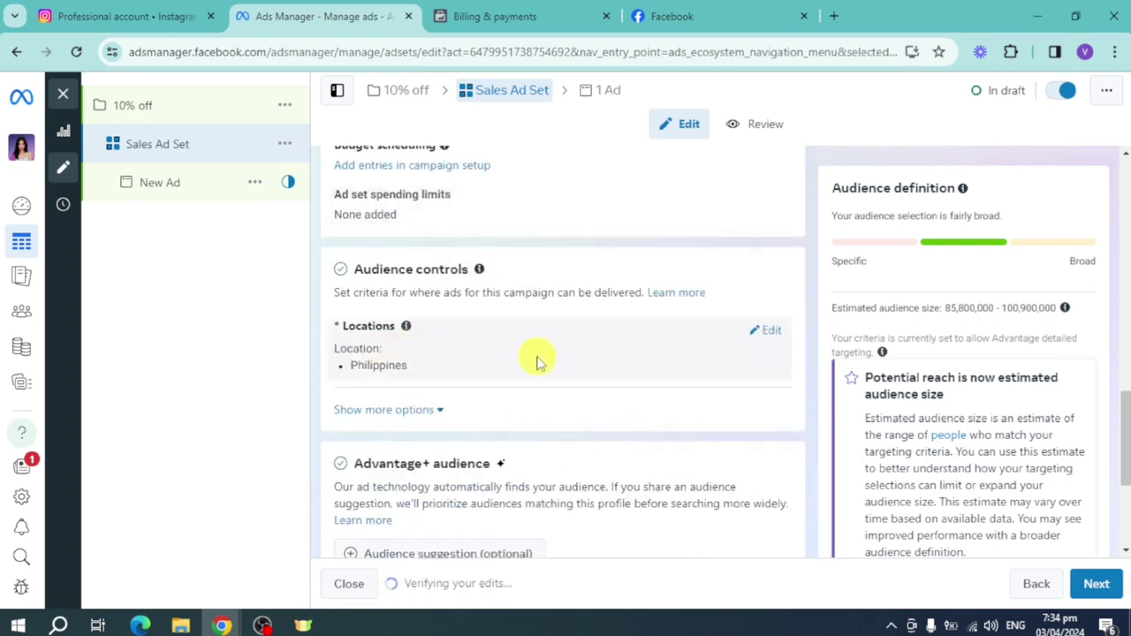
pyautogui.click(767, 334)
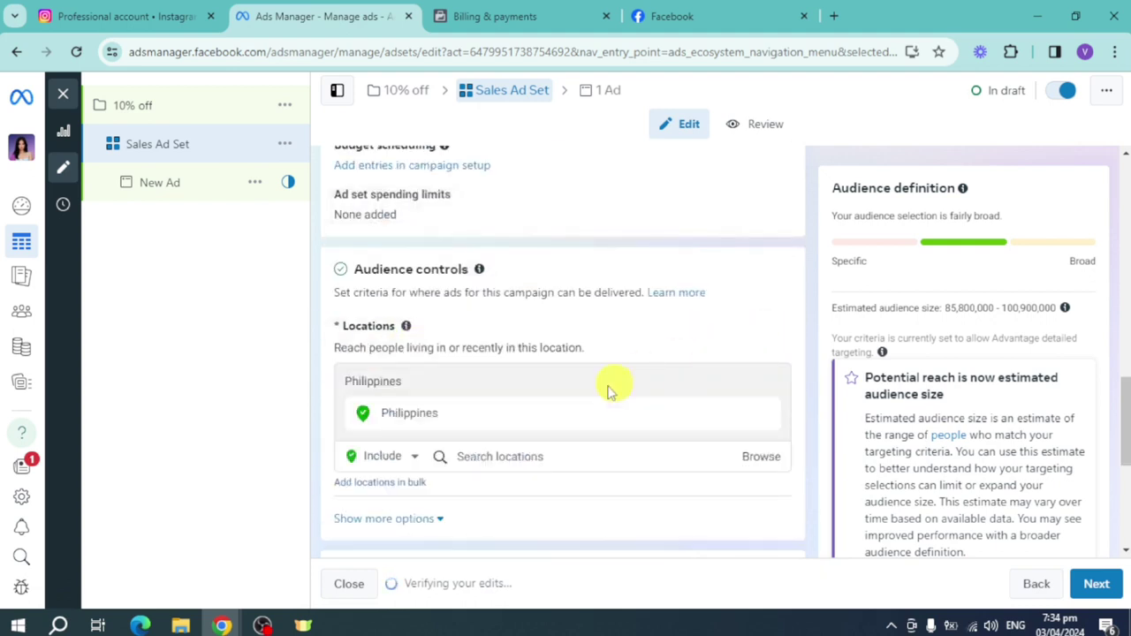
pyautogui.click(540, 458)
pyautogui.click(464, 413)
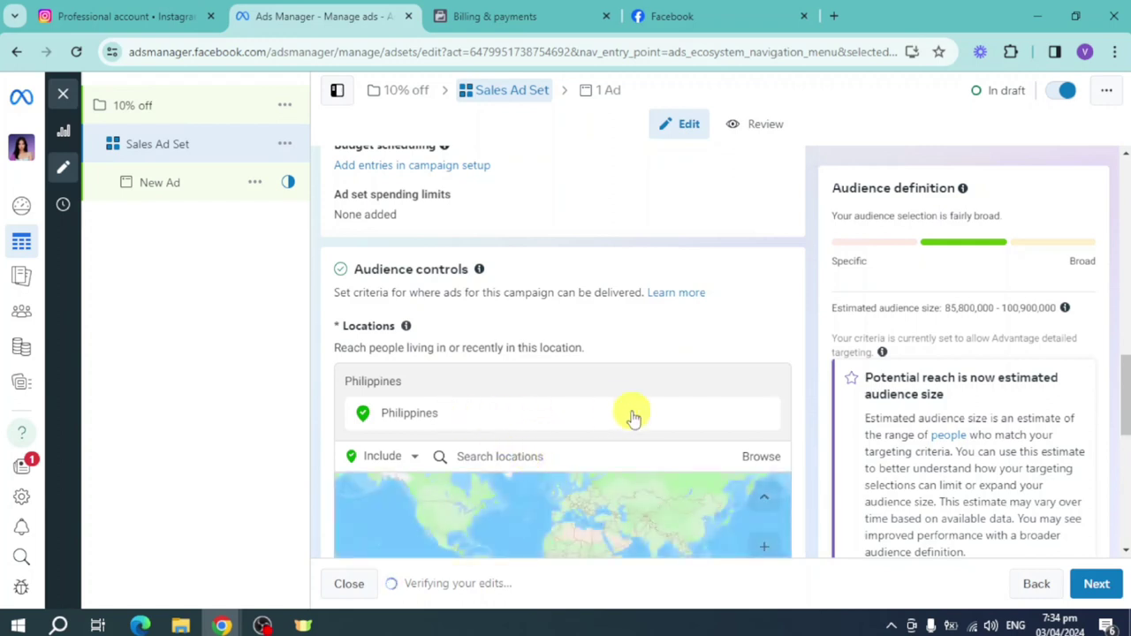
pyautogui.scroll(-2, 710, 422)
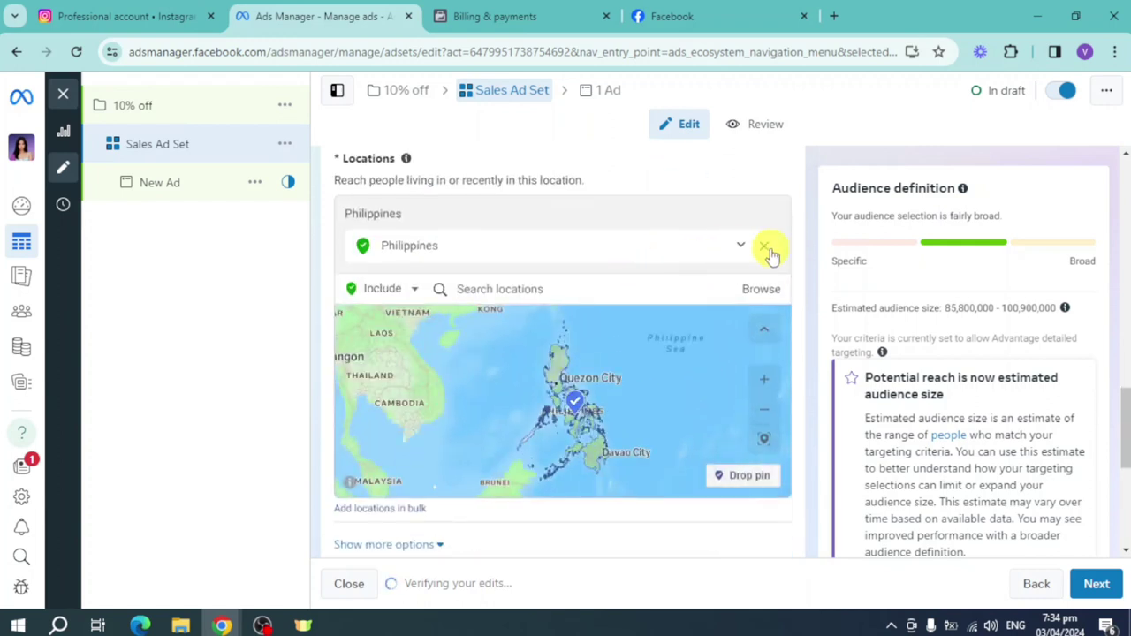
pyautogui.click(769, 249)
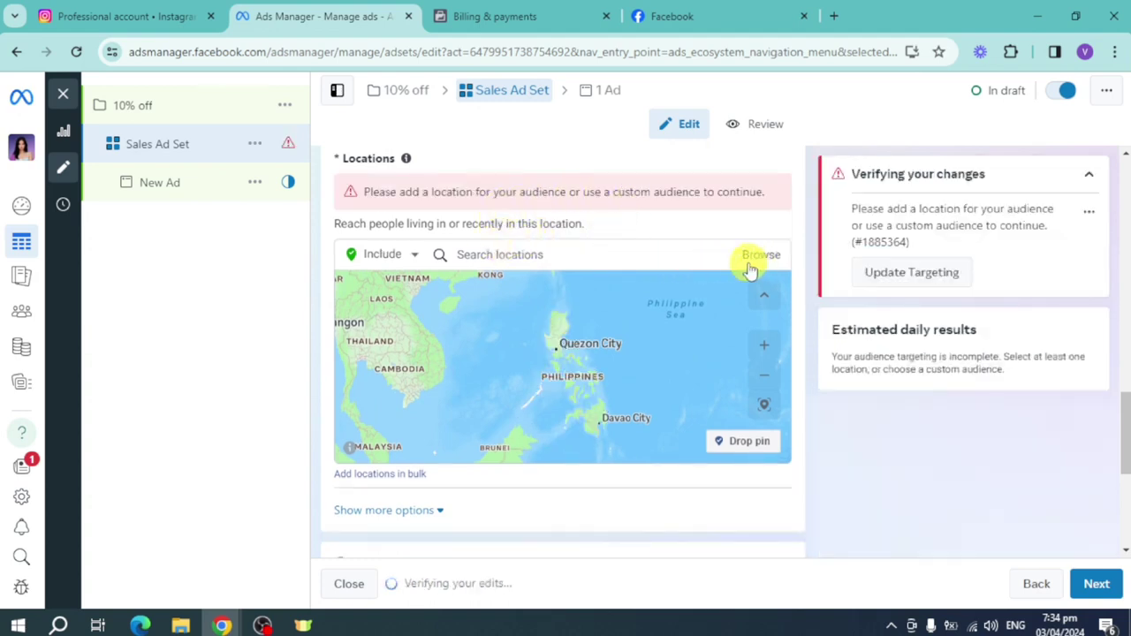
pyautogui.click(532, 257)
pyautogui.write('united states')
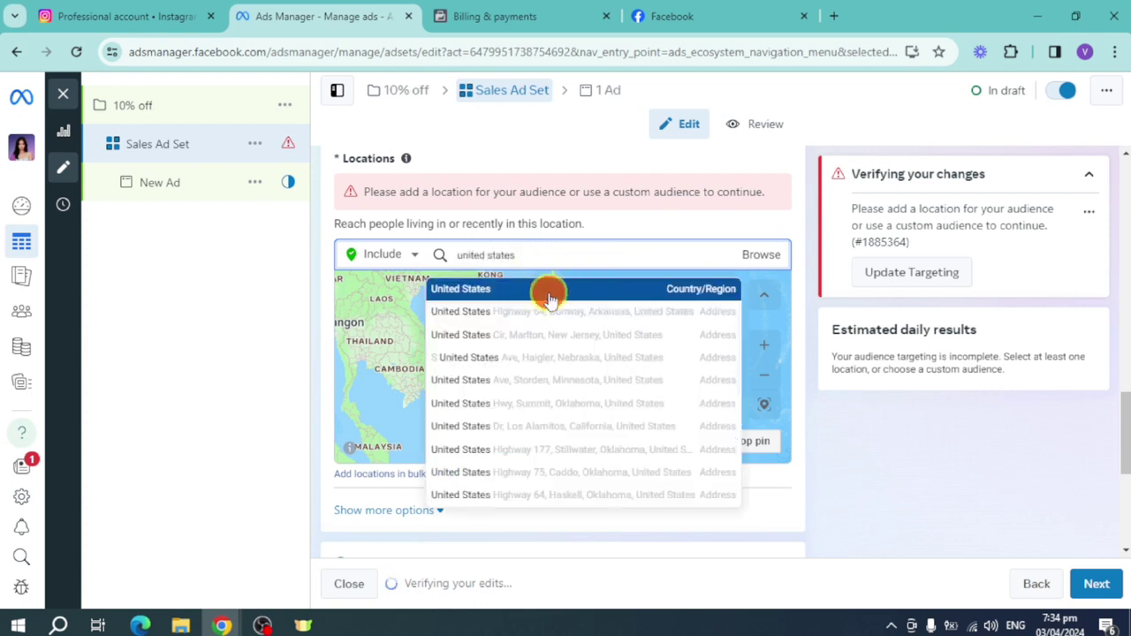
pyautogui.press('Return')
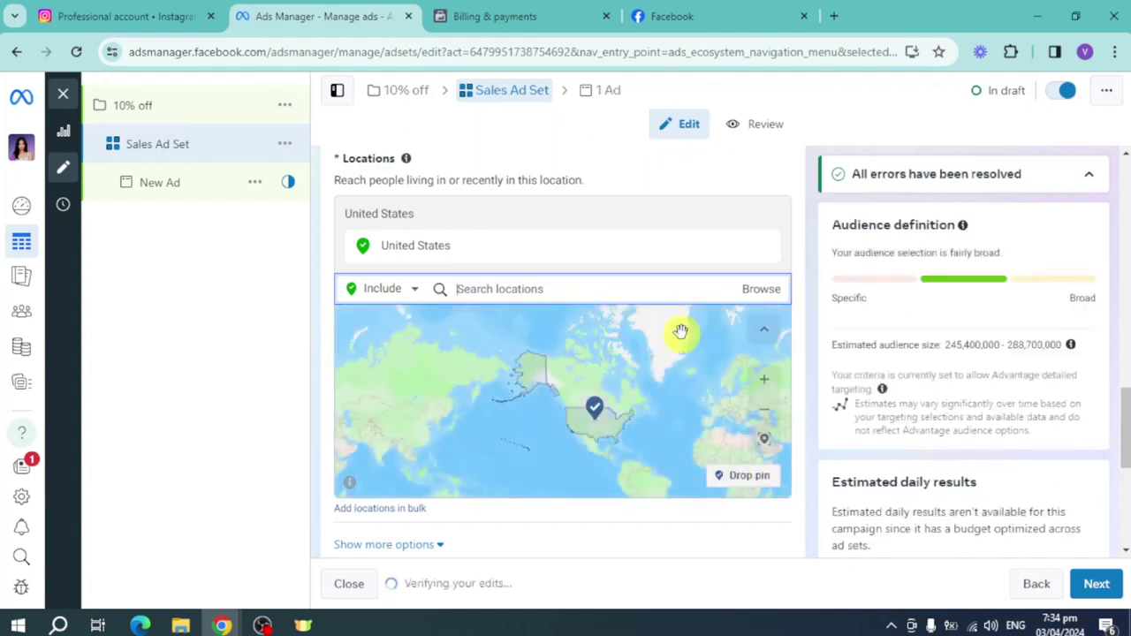
# - Leave the Advantage+ audience and placements at their defaults, proceed to the ad and rename it "10% off"
pyautogui.scroll(-5, 741, 437)
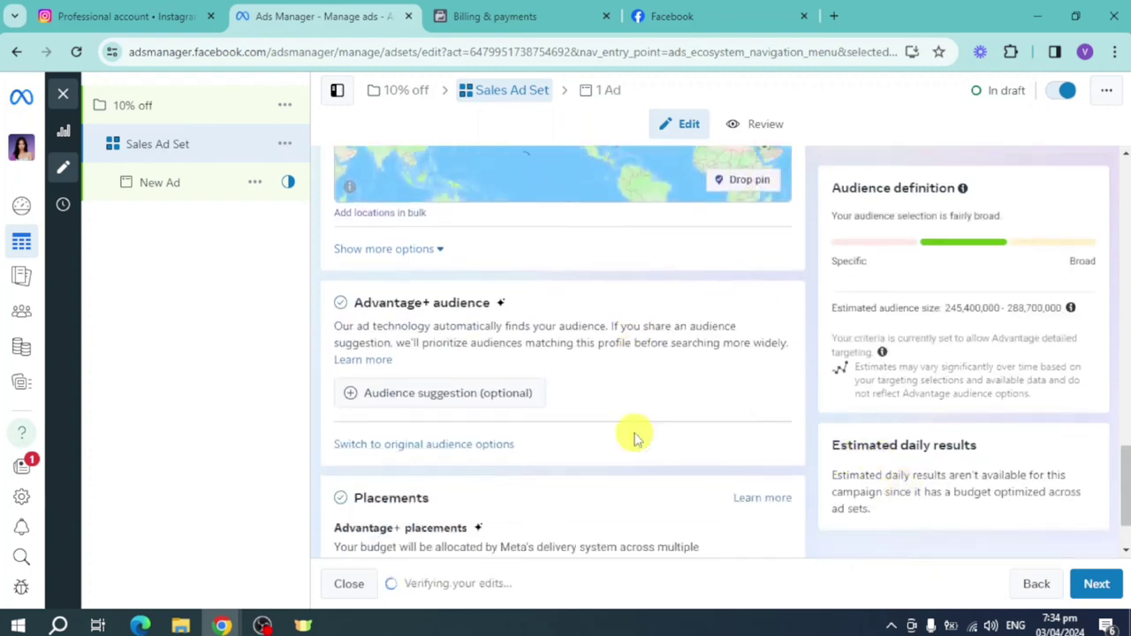
pyautogui.scroll(-1, 523, 345)
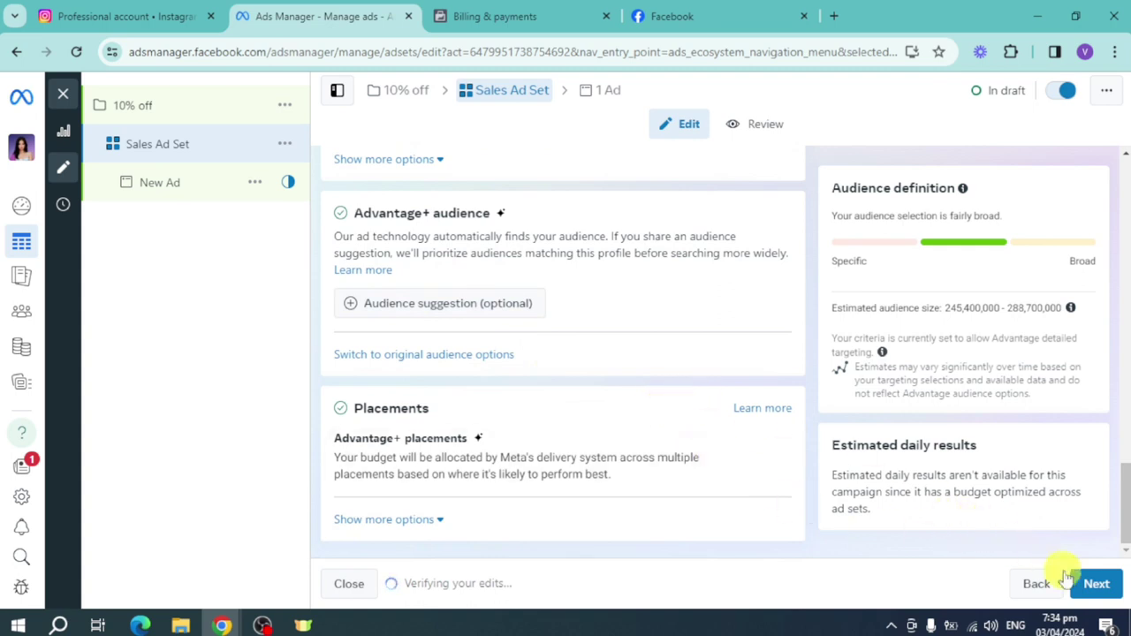
pyautogui.click(1094, 587)
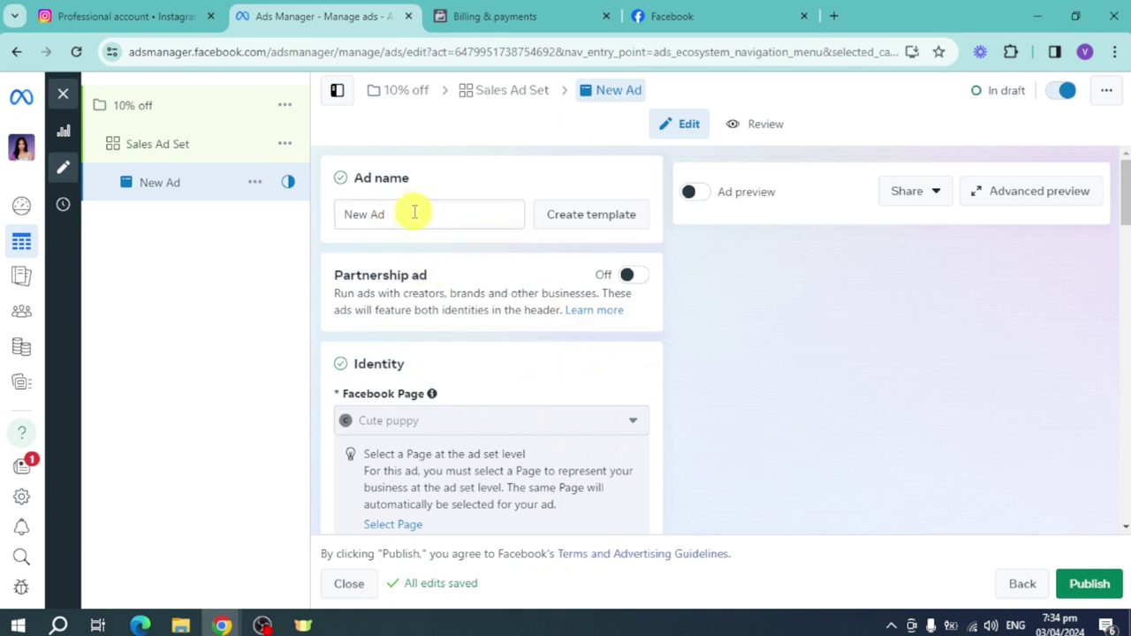
pyautogui.moveTo(416, 213); pyautogui.dragTo(310, 212)
pyautogui.write('1')
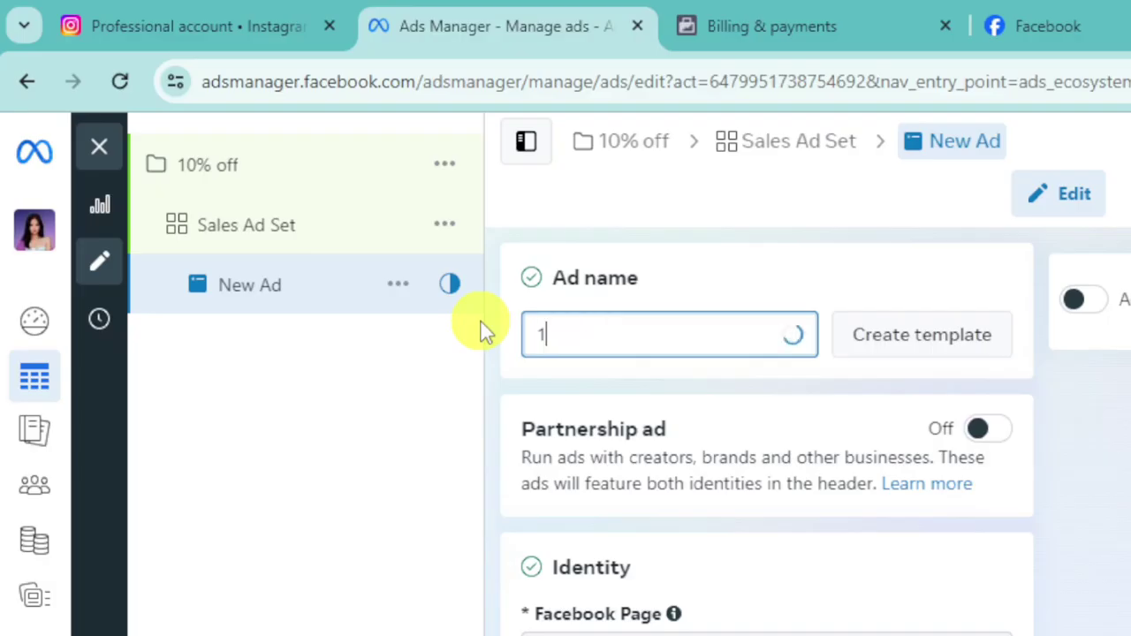
pyautogui.write('0% off')
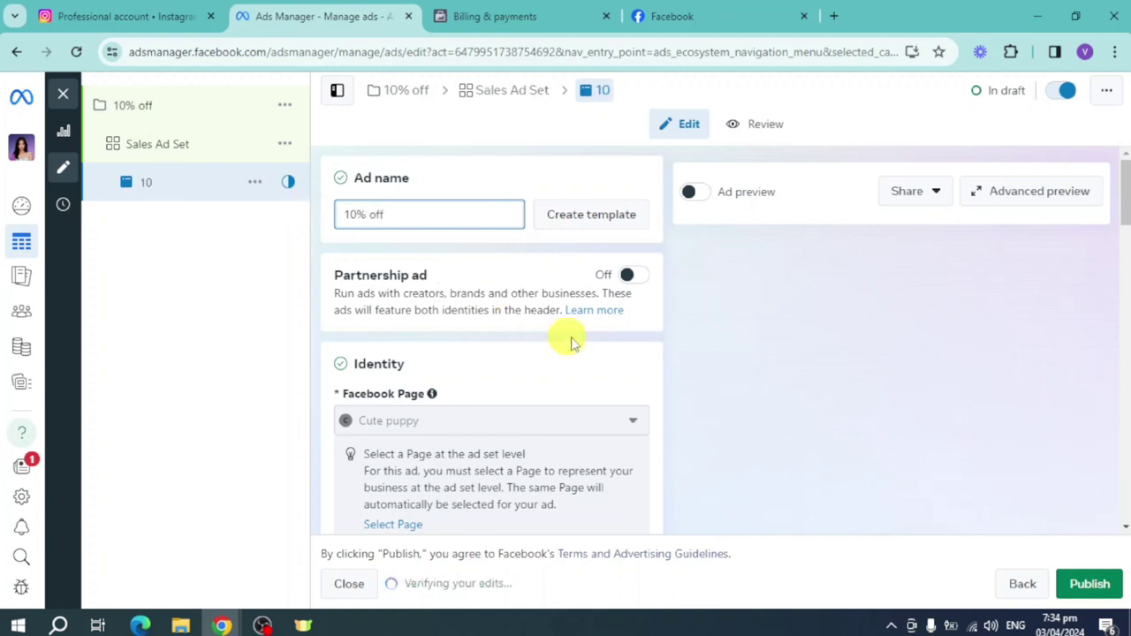
# - Connect the business's Instagram account to the ad in its identity settings
pyautogui.scroll(-1, 497, 348)
pyautogui.scroll(-2, 539, 348)
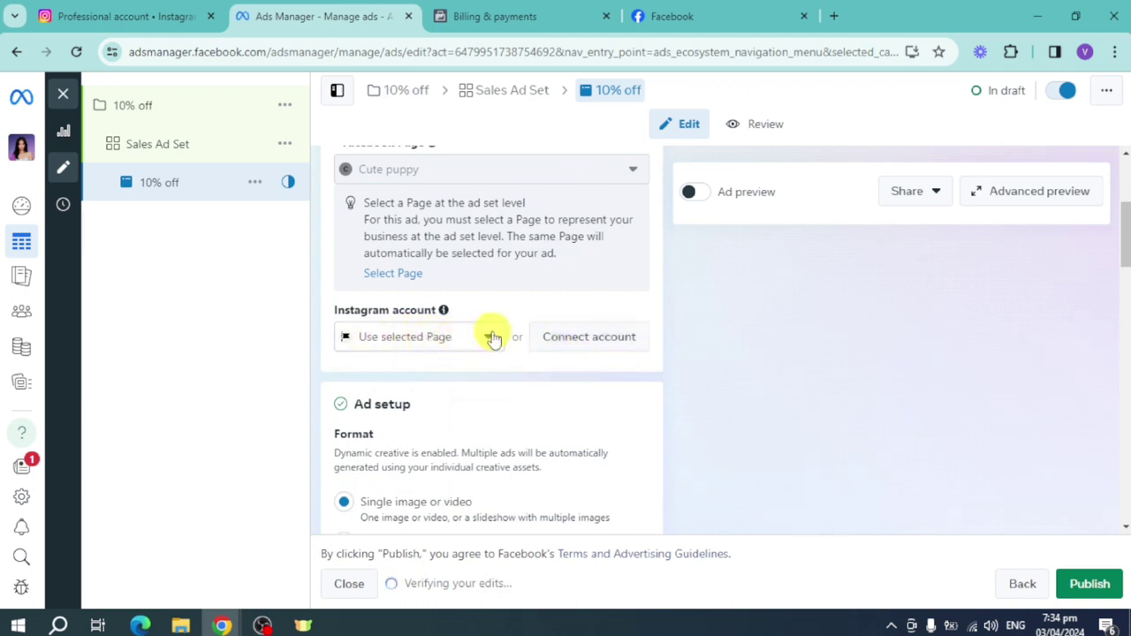
pyautogui.click(590, 345)
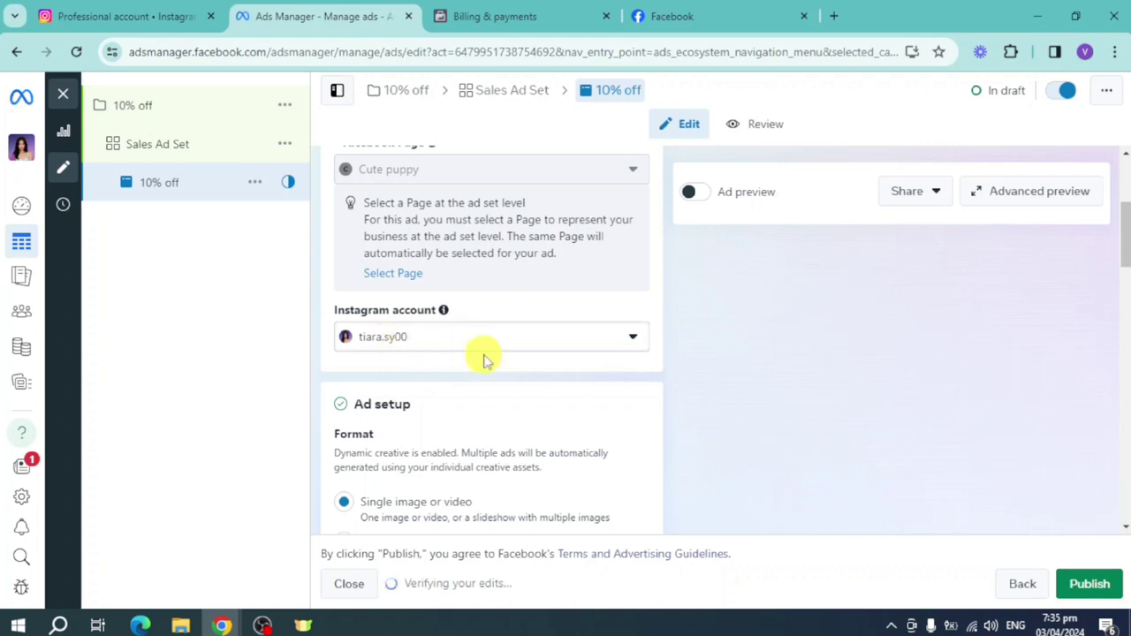
# - Turn on the ad preview and add the black T-shirt image as the ad's media
pyautogui.scroll(-3, 563, 372)
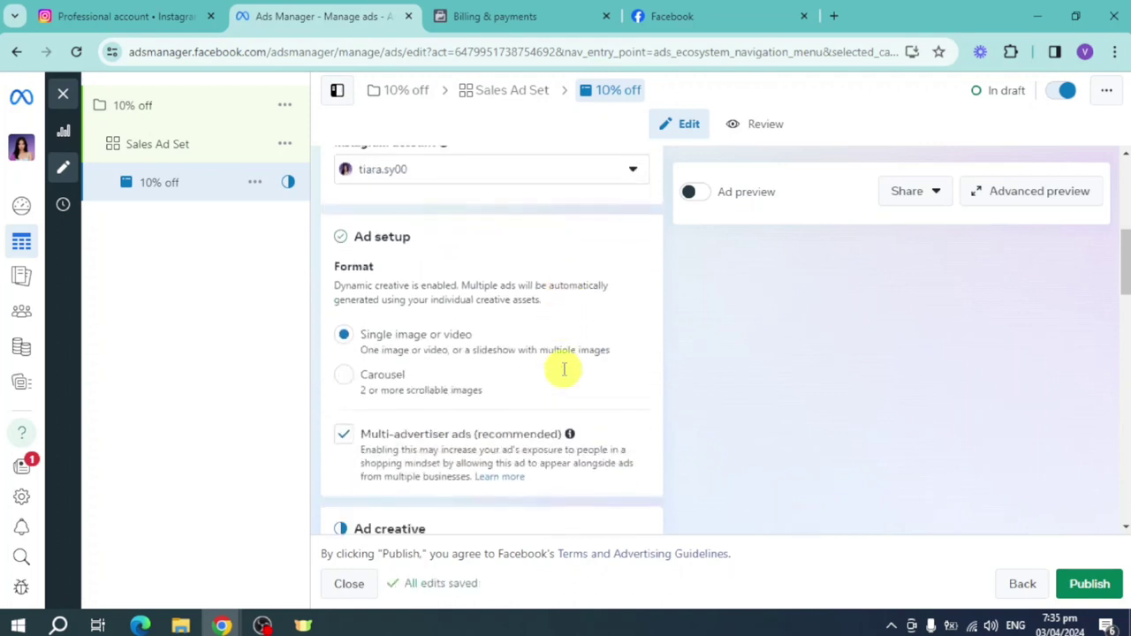
pyautogui.scroll(-3, 565, 380)
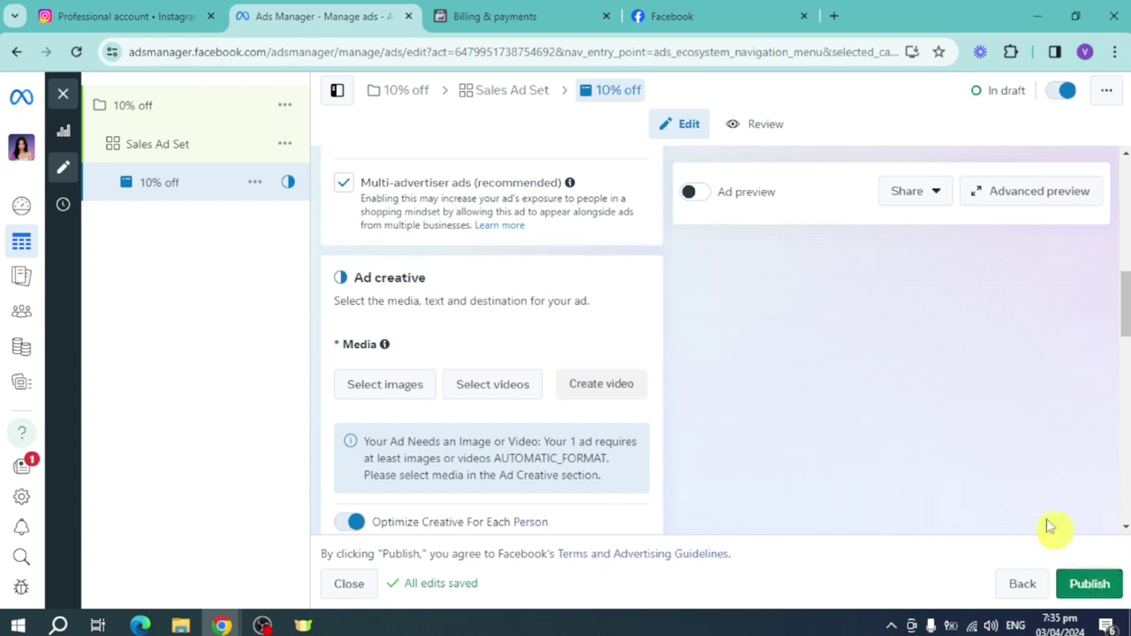
pyautogui.click(690, 195)
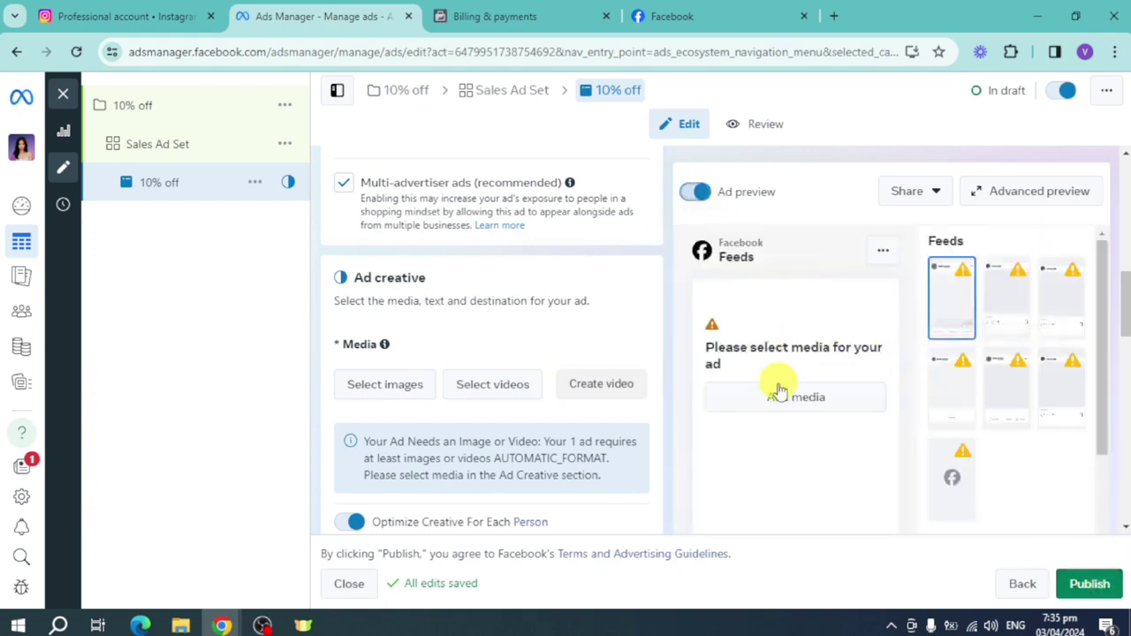
pyautogui.click(829, 405)
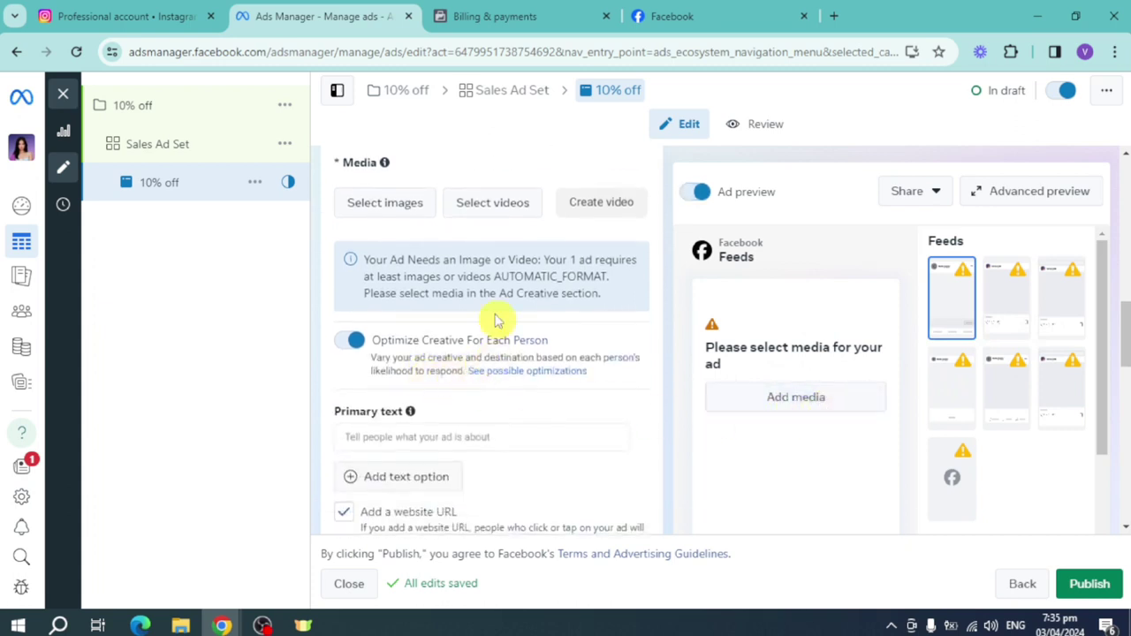
pyautogui.click(422, 217)
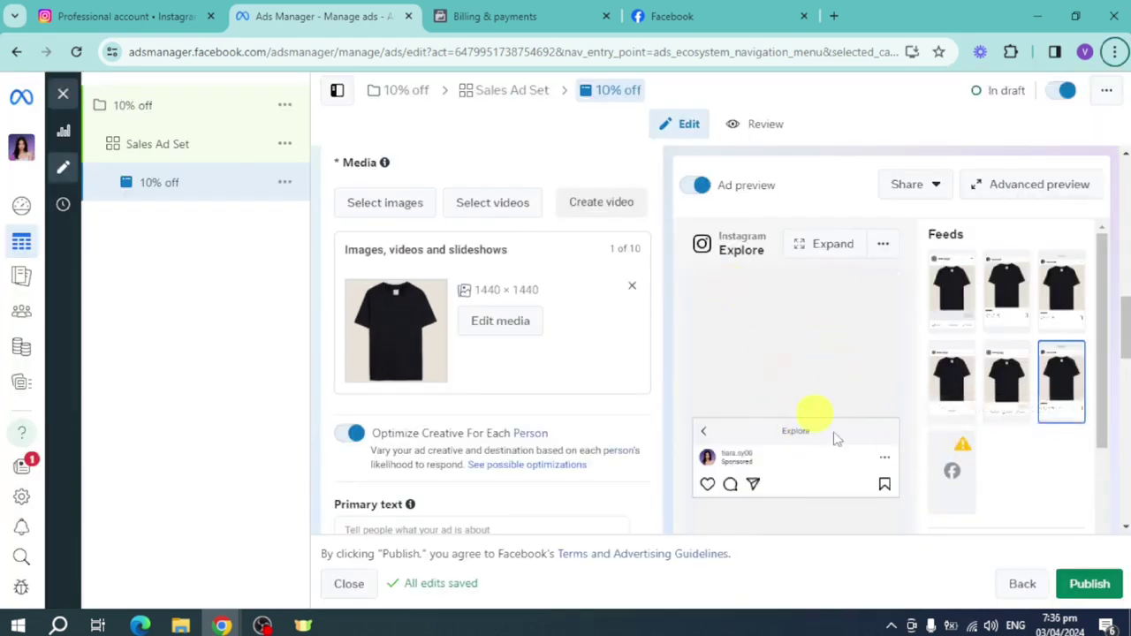
pyautogui.scroll(-3, 579, 413)
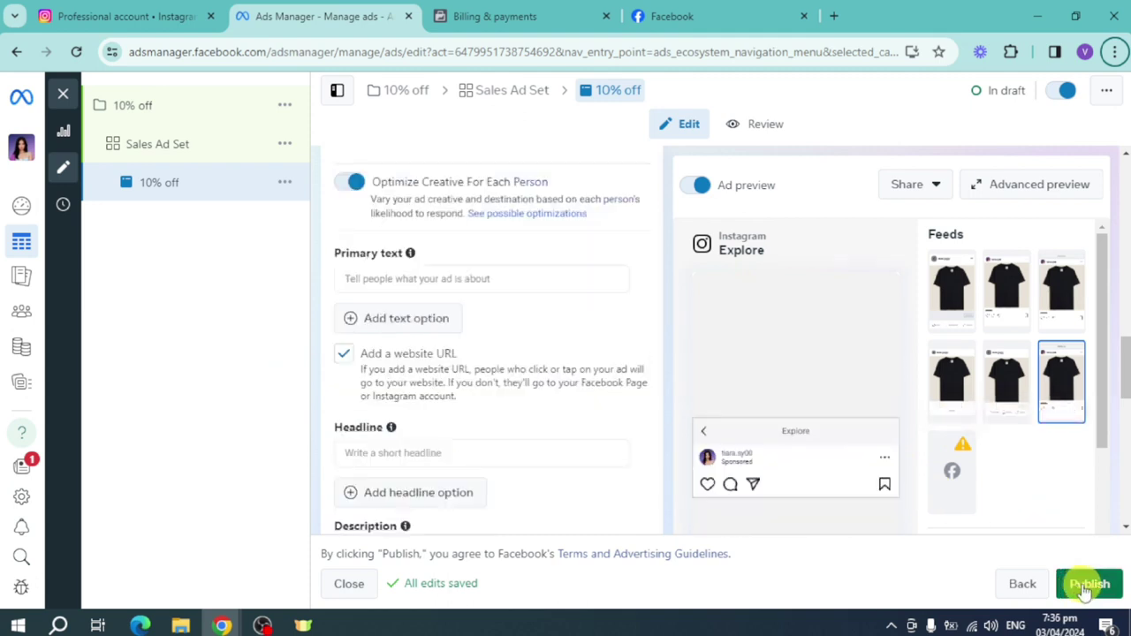